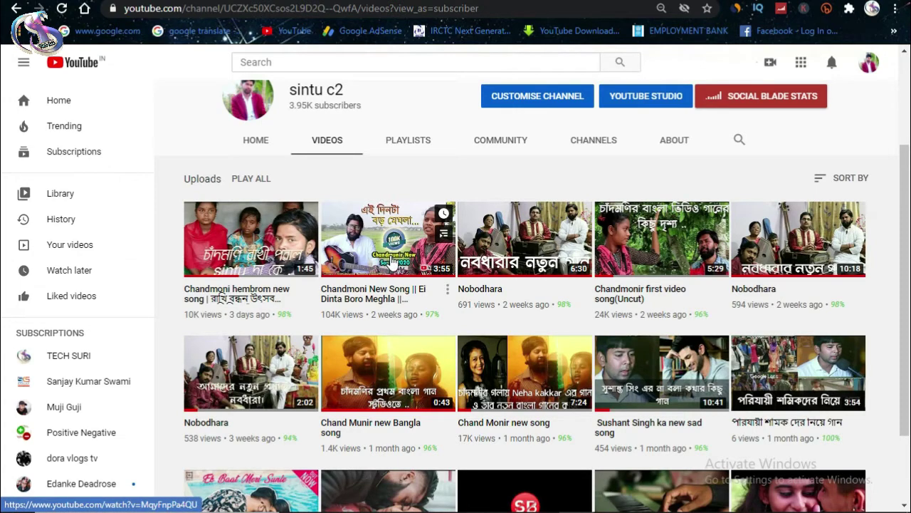
Step: Open Customise Channel from the channel header to show uploads such as Nobodhara
scroll(392, 262, up, 2)
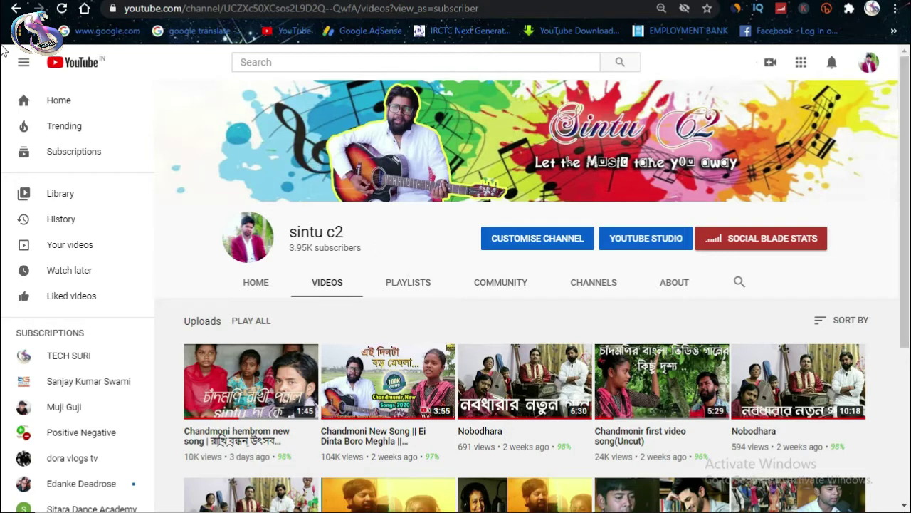
click(870, 64)
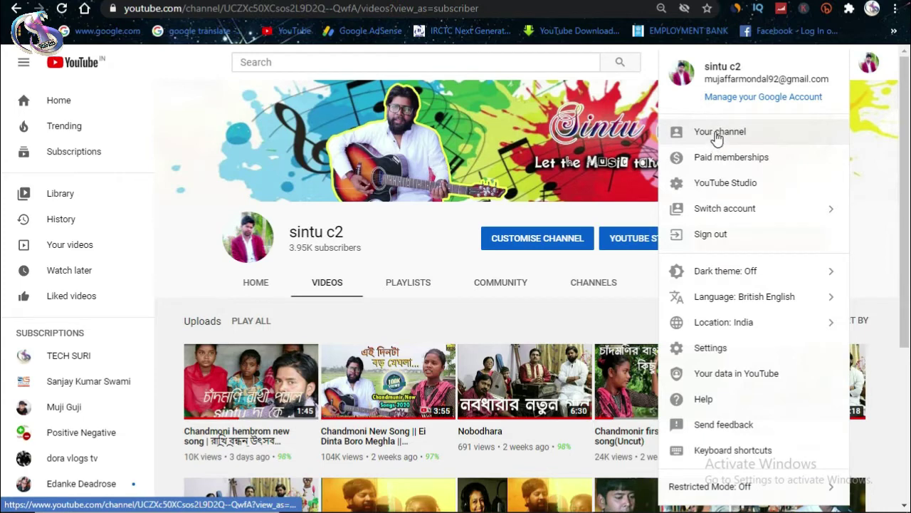
click(559, 252)
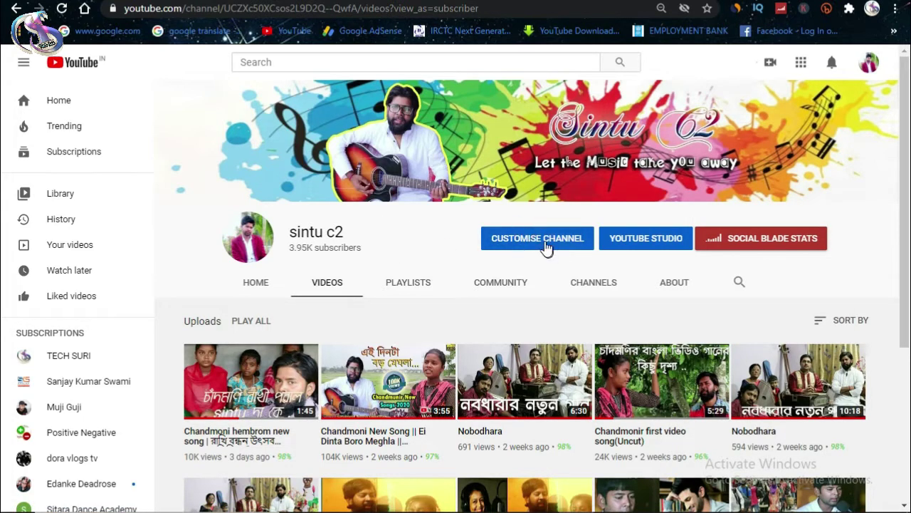
click(535, 239)
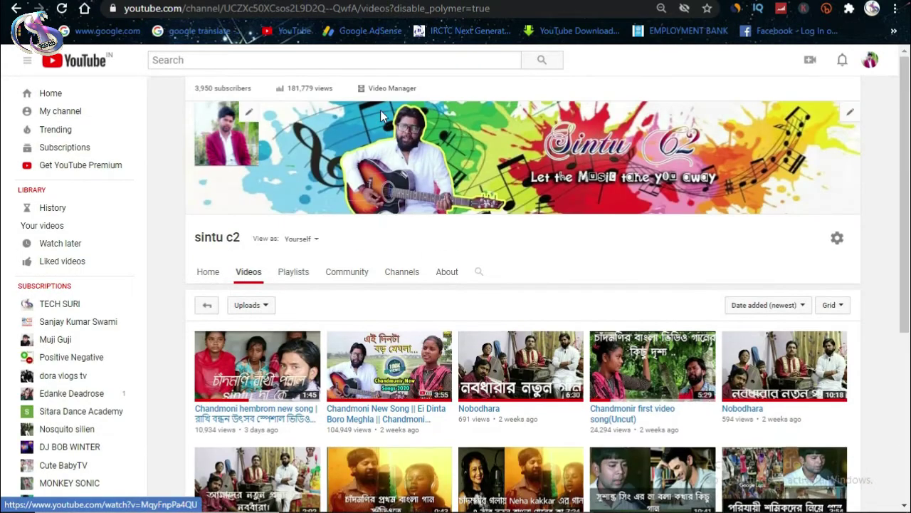
Step: Open Studio's Channel videos list, then the Copyright page showing five 100% matches
click(381, 96)
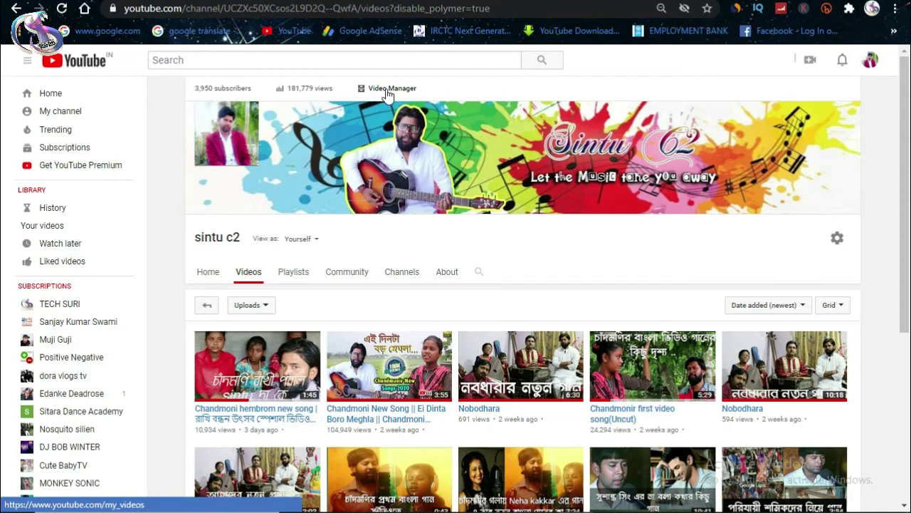
click(391, 95)
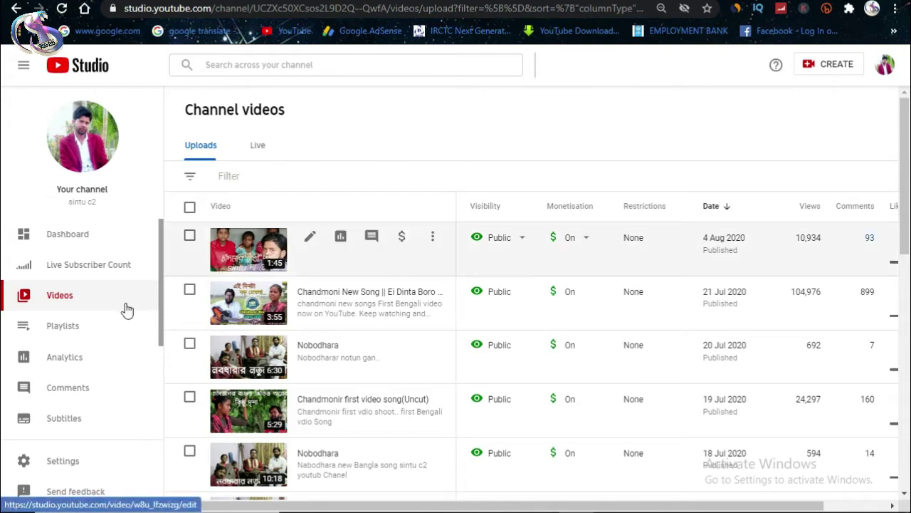
scroll(112, 340, down, 2)
scroll(112, 339, up, 2)
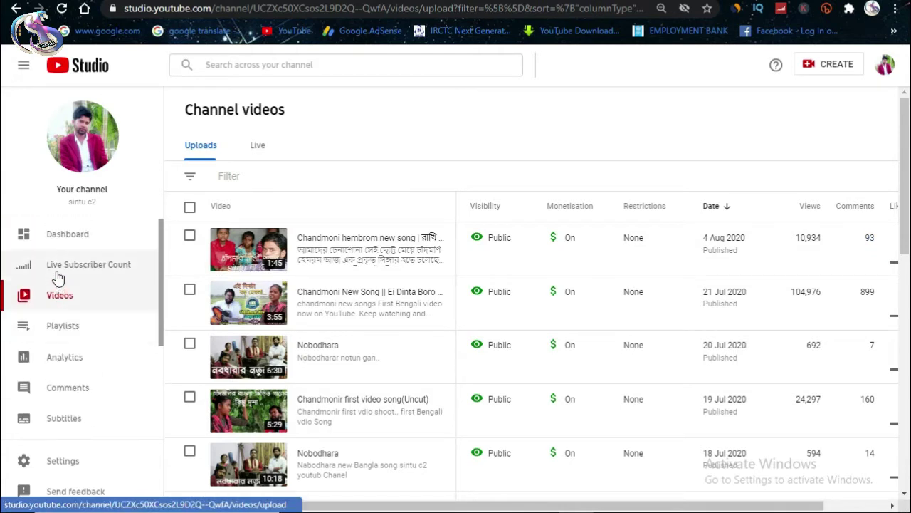
scroll(81, 327, down, 2)
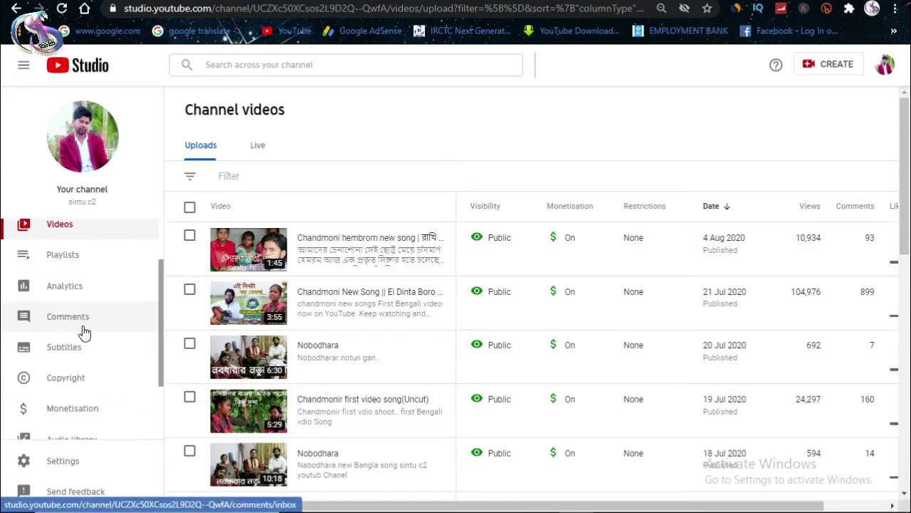
scroll(83, 333, down, 2)
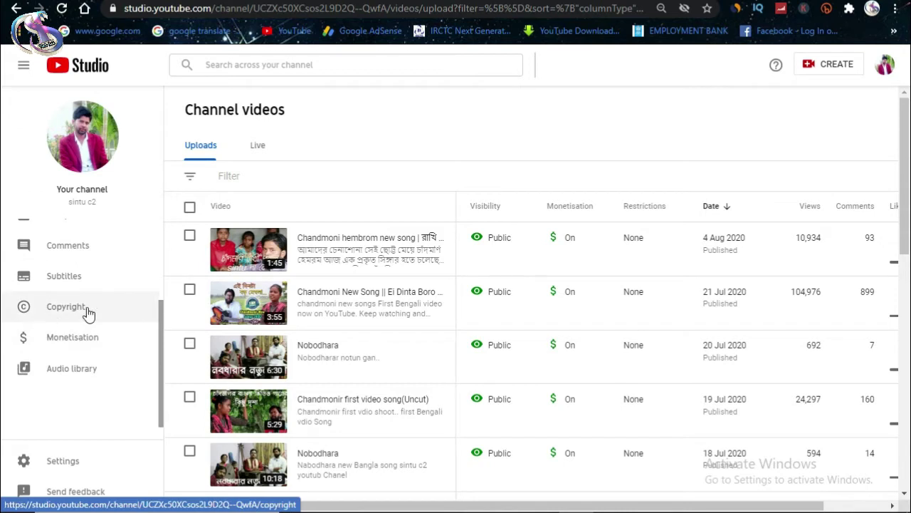
click(81, 305)
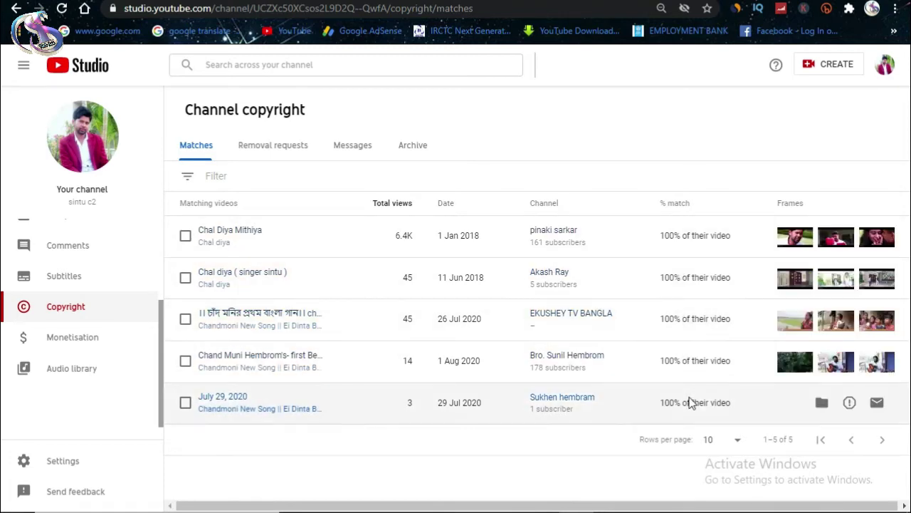
mouse_move(673, 204)
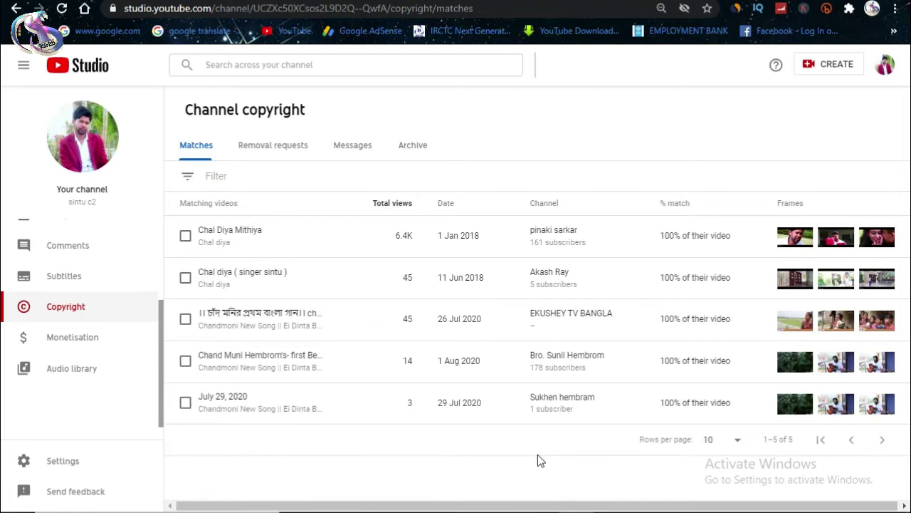
mouse_move(699, 305)
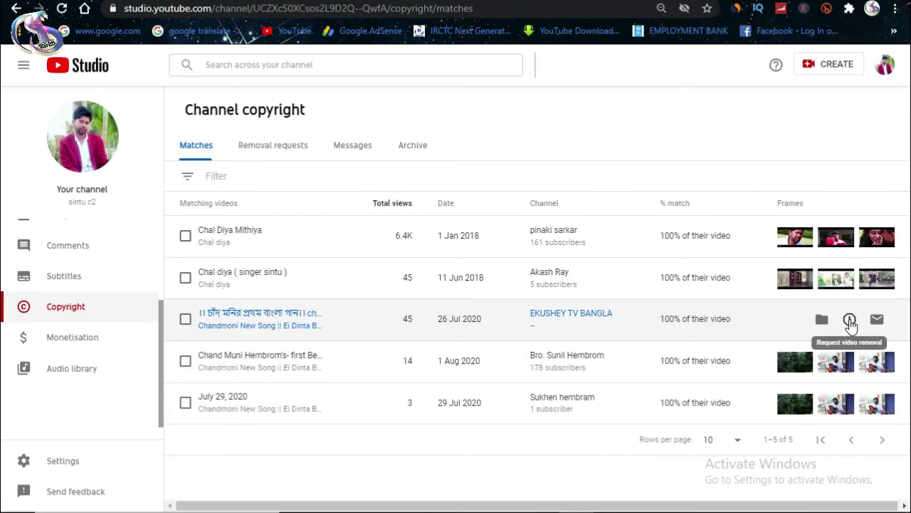
Step: Open a removal request for the EKUSHEY TV BANGLA re-upload and dismiss the Relationship help tip
click(849, 320)
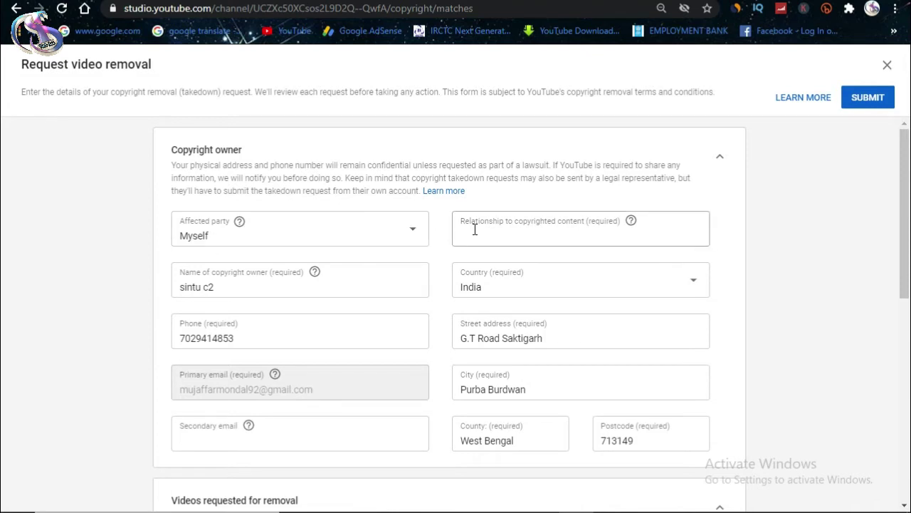
drag(460, 225, 638, 230)
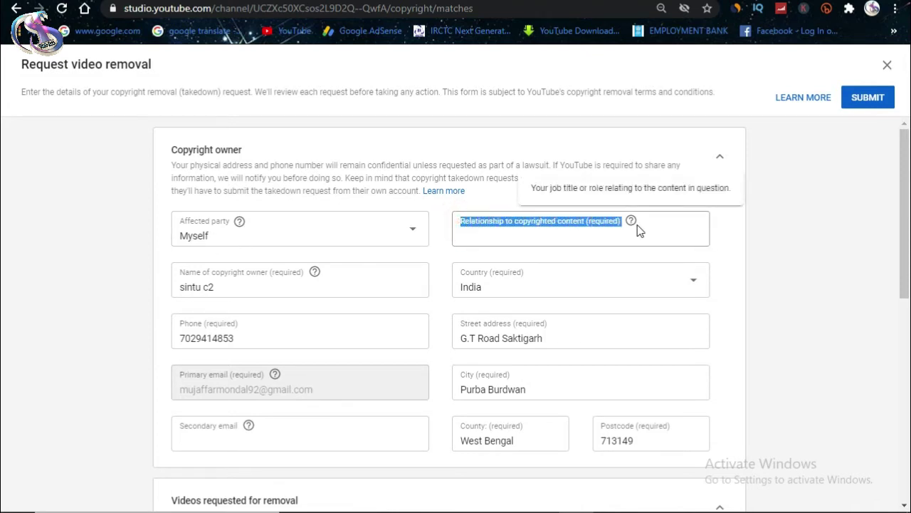
click(673, 231)
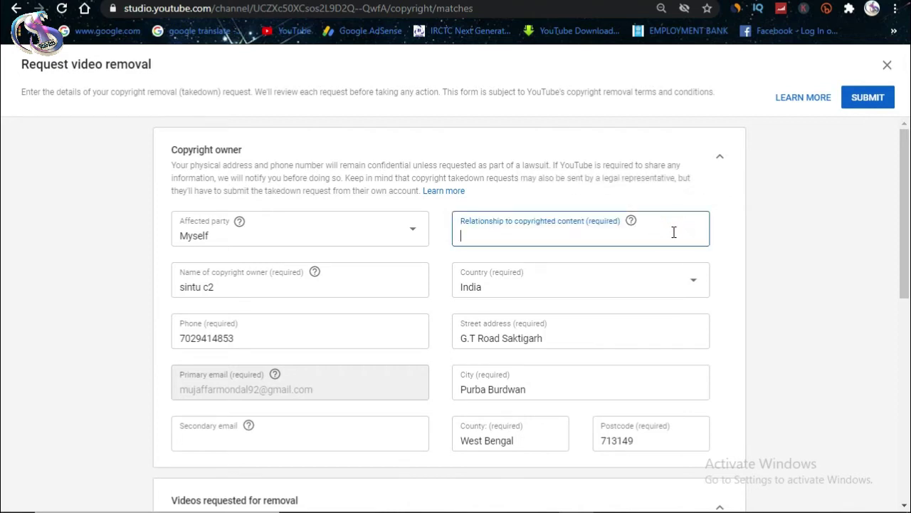
mouse_move(631, 222)
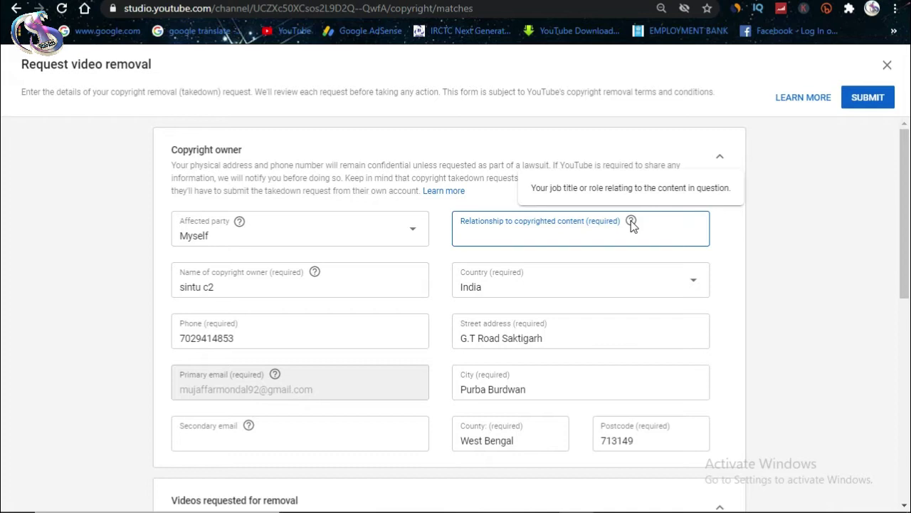
click(776, 255)
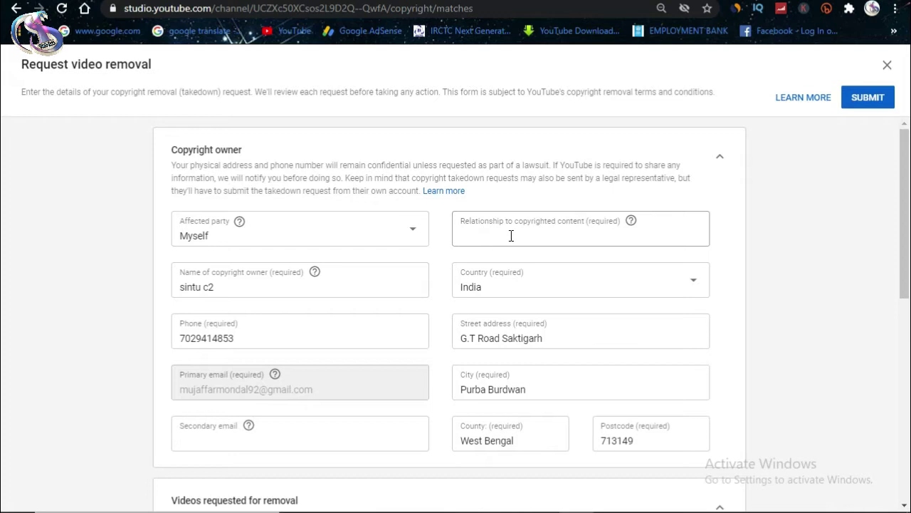
scroll(271, 316, down, 1)
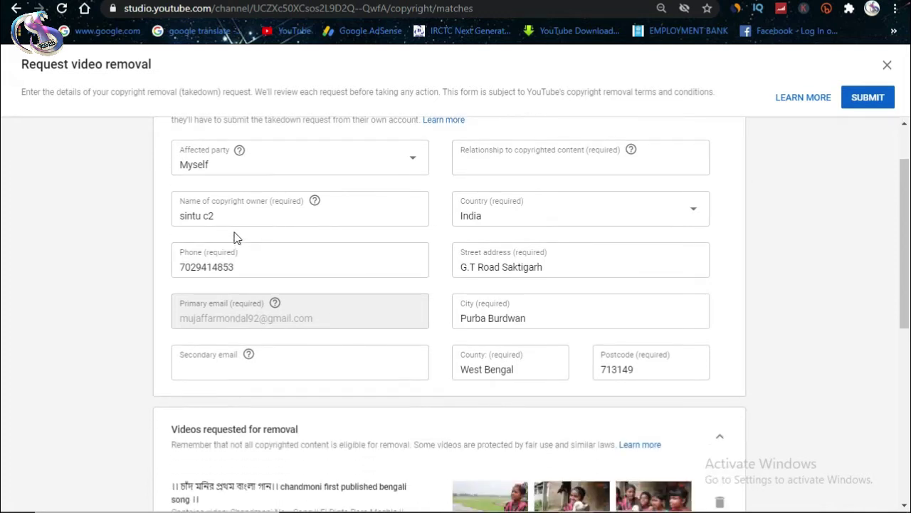
Step: Check the copyright owner name, country (India) and phone number fields on the form
click(200, 215)
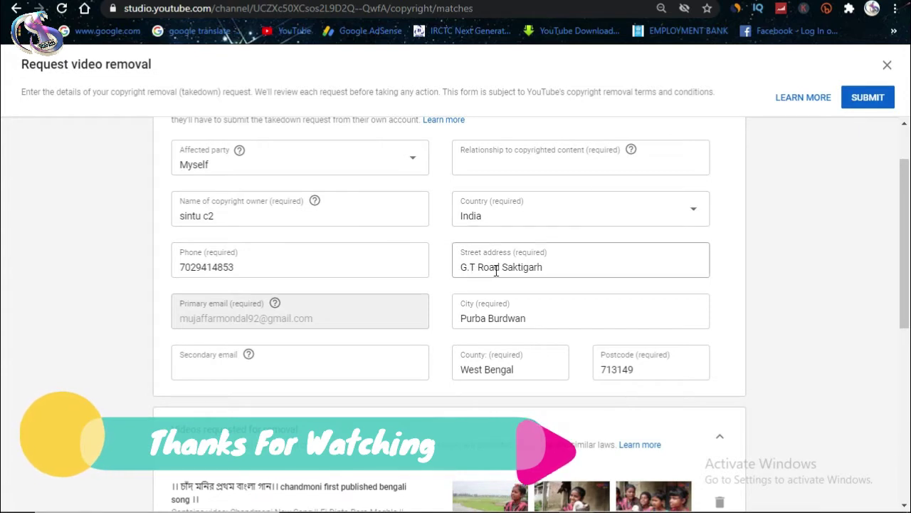
click(537, 217)
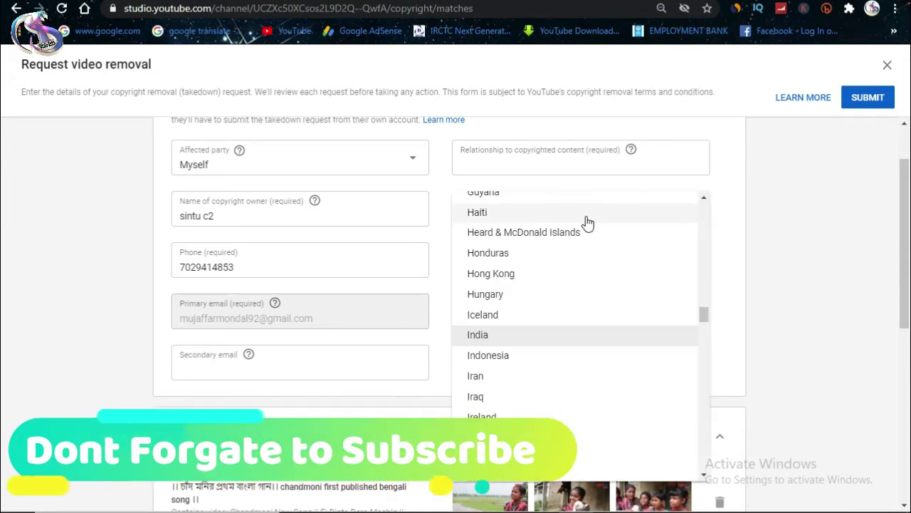
click(858, 271)
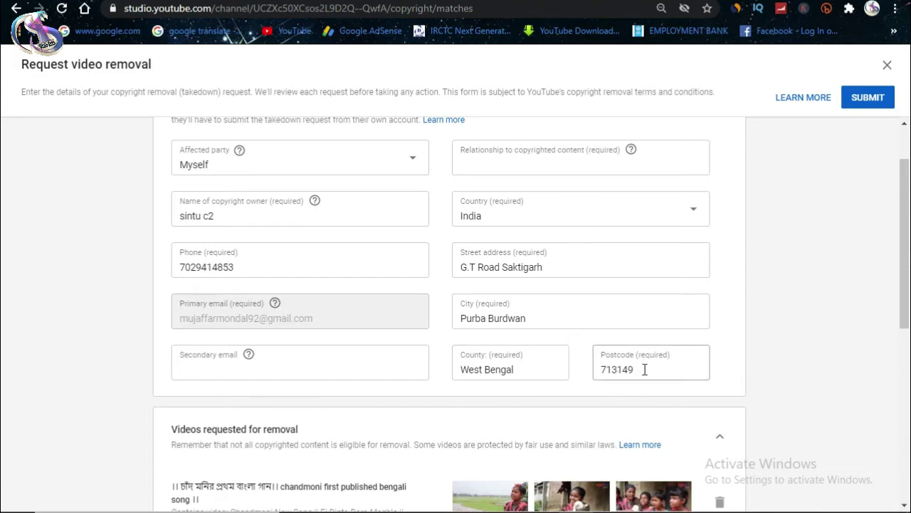
scroll(303, 348, down, 1)
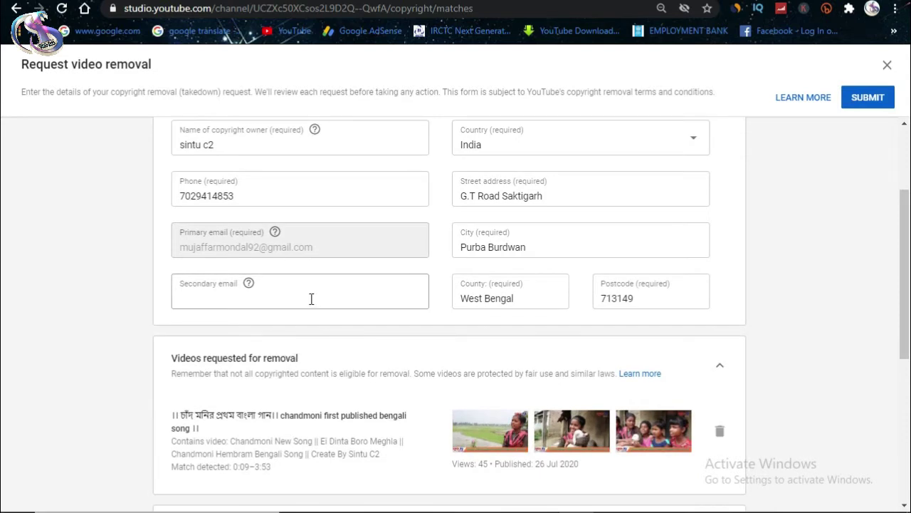
scroll(309, 301, up, 1)
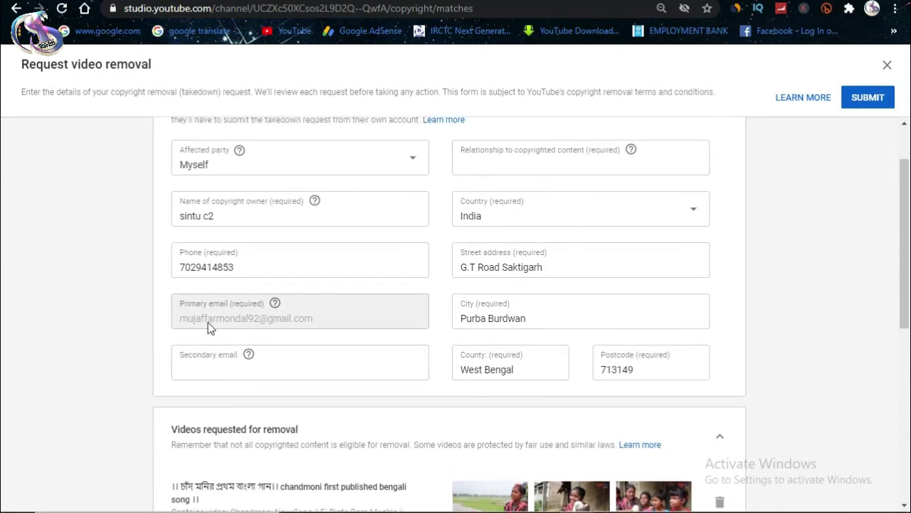
click(187, 257)
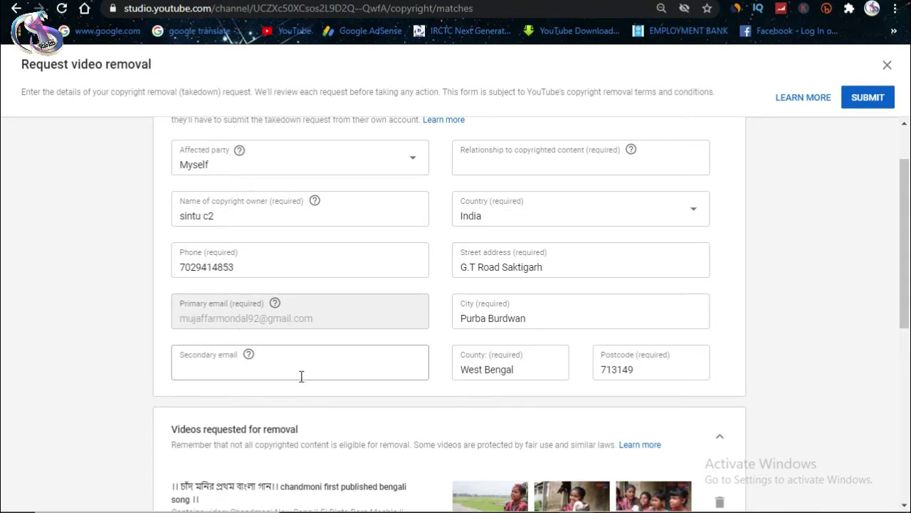
Step: Set removal timing to 'Standard: Request removal now' instead of the 7-day notice
scroll(343, 368, down, 5)
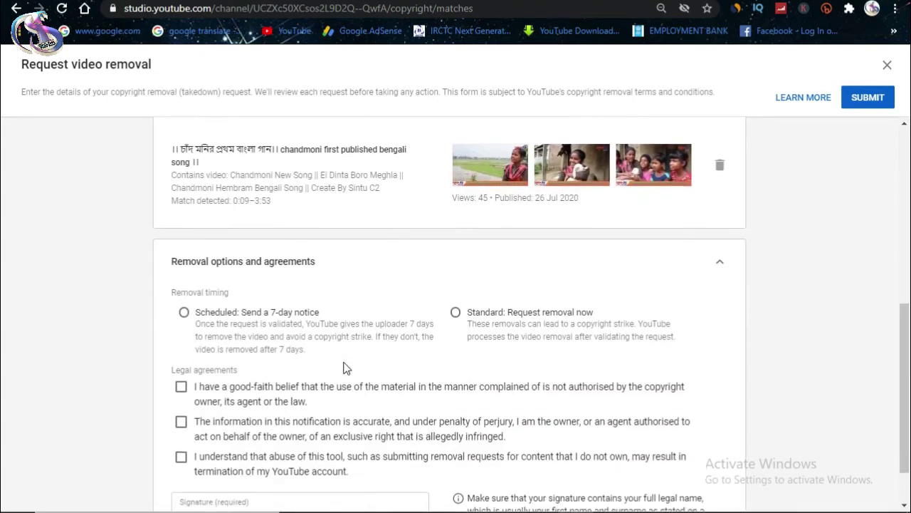
scroll(347, 368, up, 2)
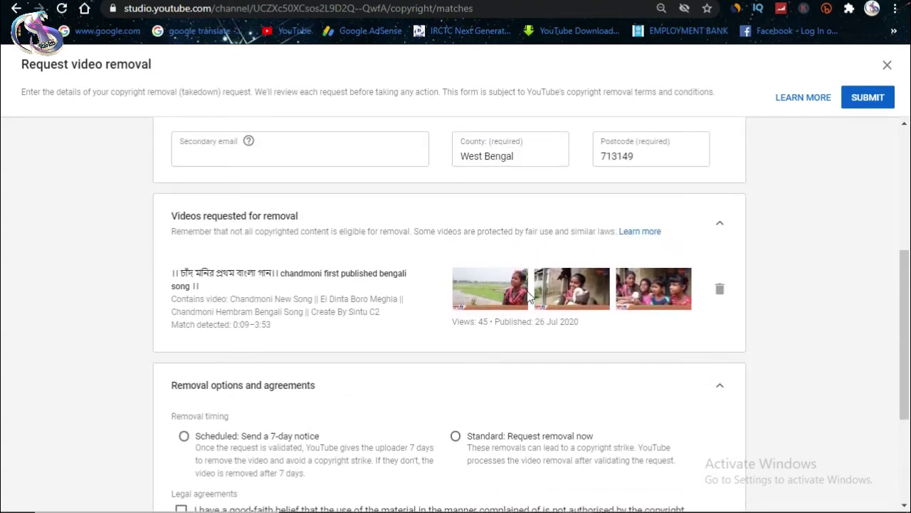
scroll(442, 392, down, 2)
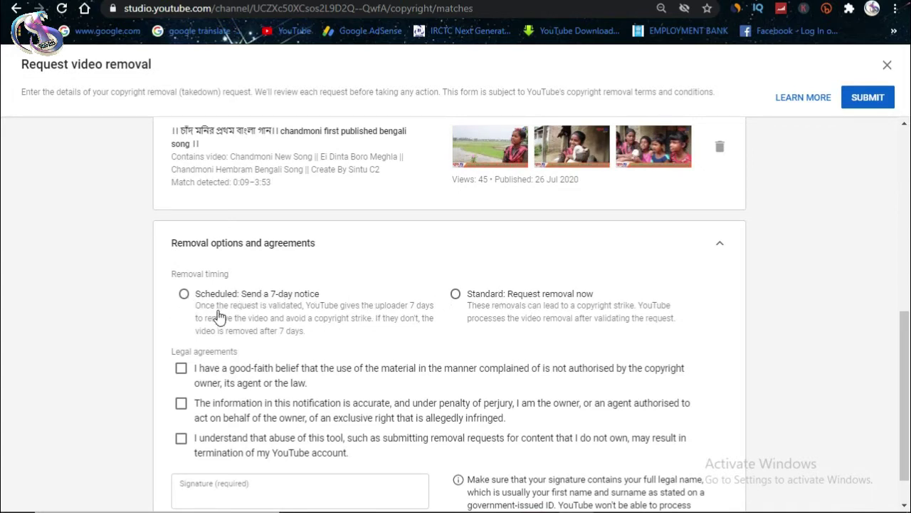
click(184, 295)
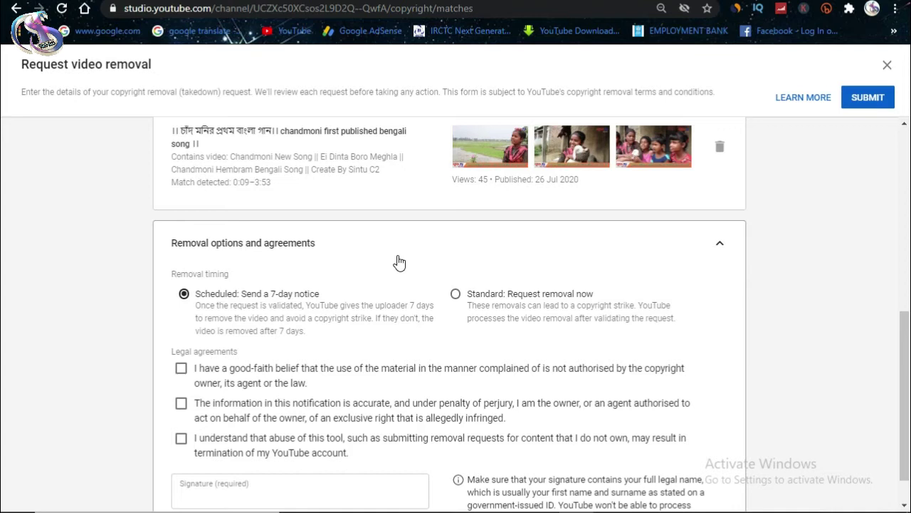
click(456, 294)
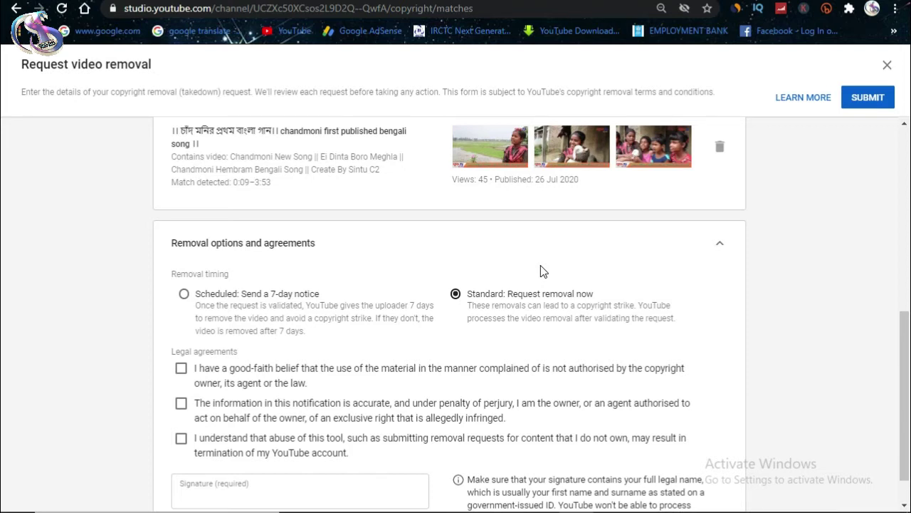
Step: Confirm 'Standard: Request removal now' as the removal timing
click(183, 296)
click(453, 299)
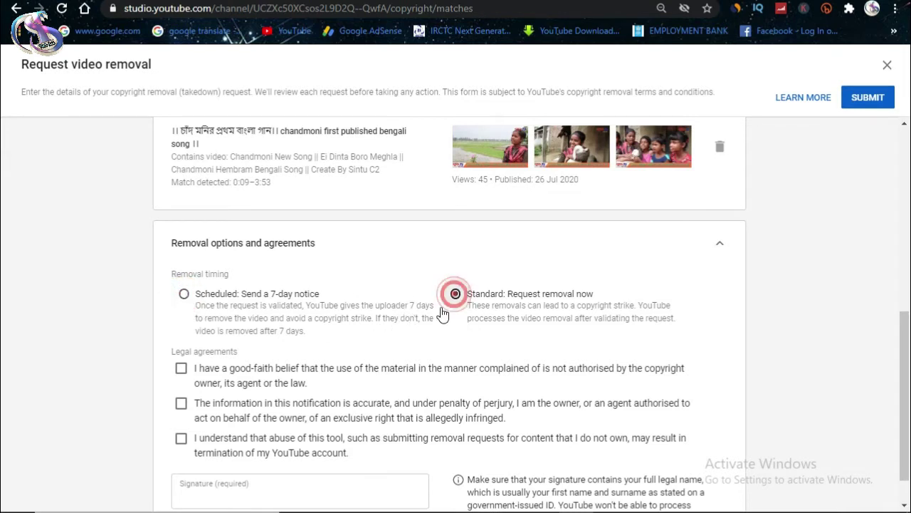
scroll(382, 352, down, 1)
Step: Tick the good-faith, accuracy-under-perjury and tool-abuse agreement checkboxes
click(181, 324)
click(182, 356)
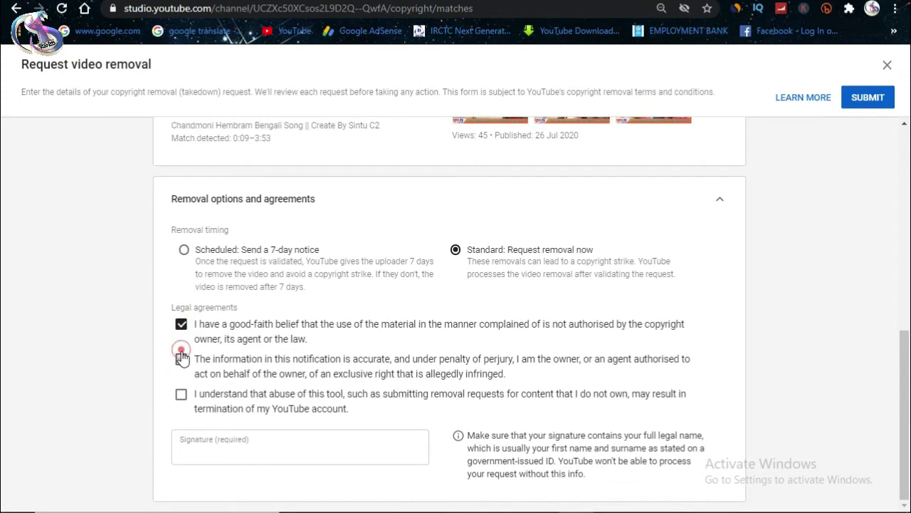
click(181, 394)
click(219, 456)
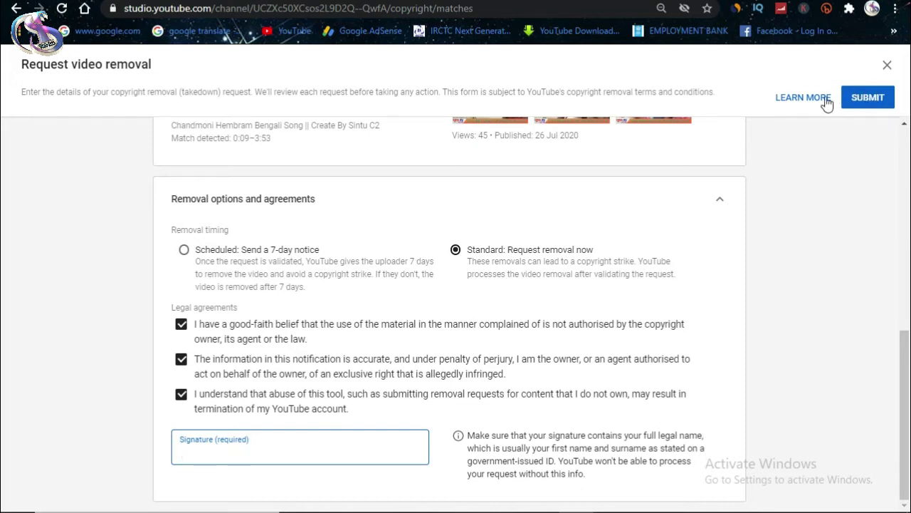
scroll(435, 349, up, 6)
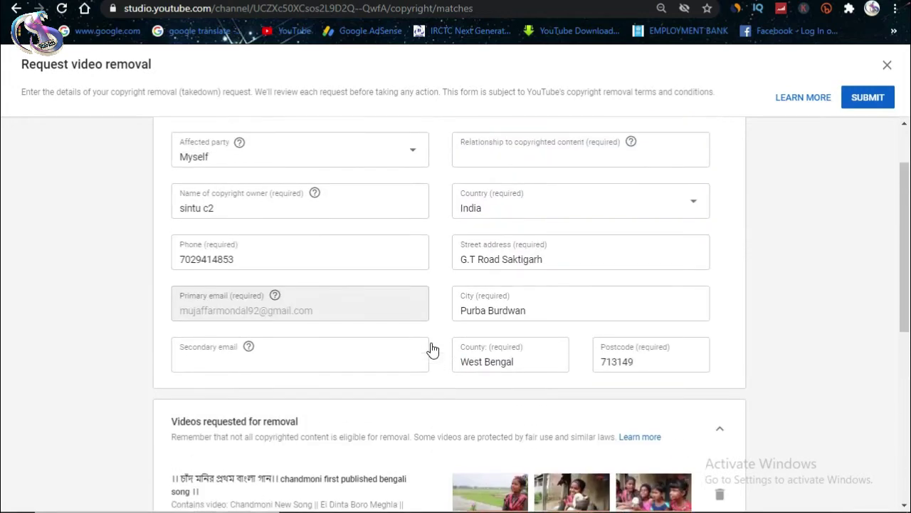
scroll(456, 313, down, 2)
scroll(469, 273, up, 1)
scroll(468, 273, up, 1)
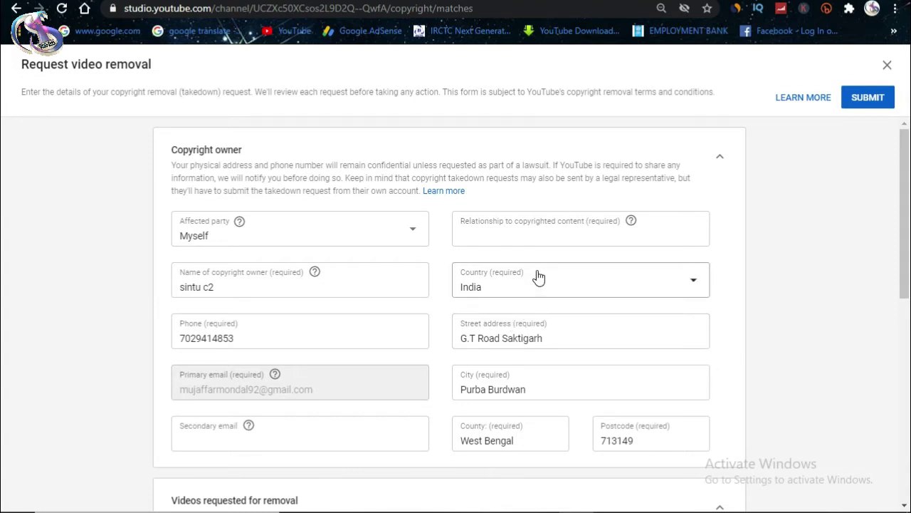
Step: Close the unsent removal request and return to the Copyright Matches list
click(15, 9)
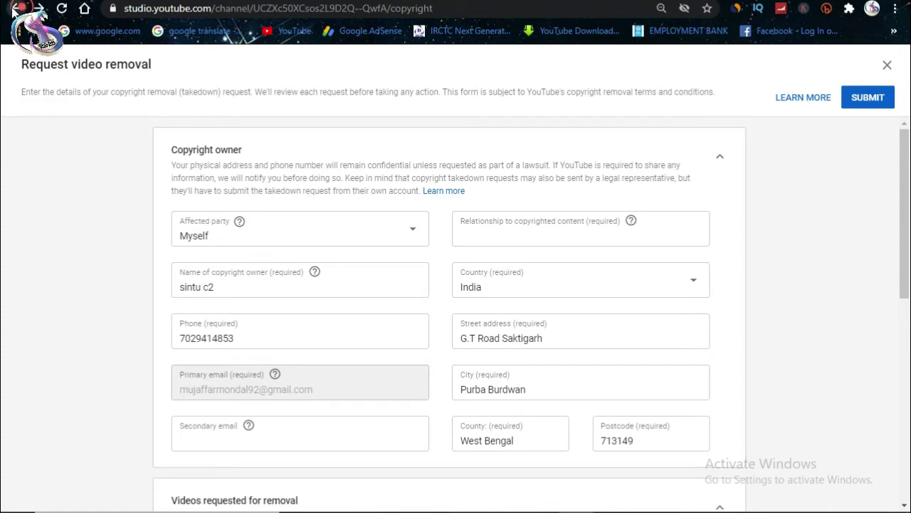
click(15, 9)
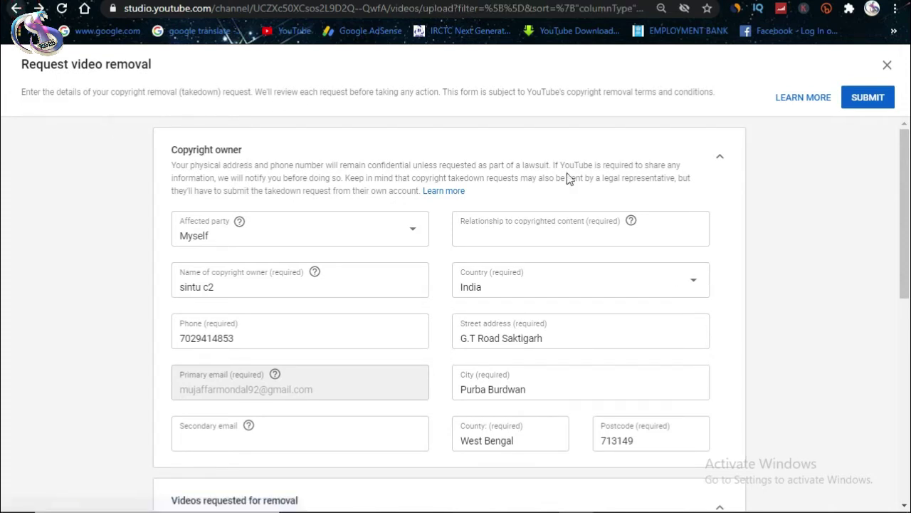
click(887, 65)
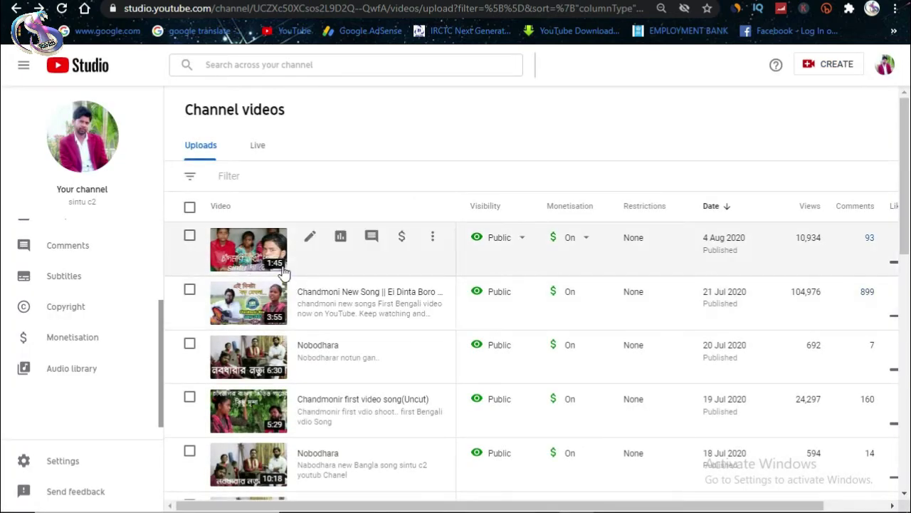
click(72, 311)
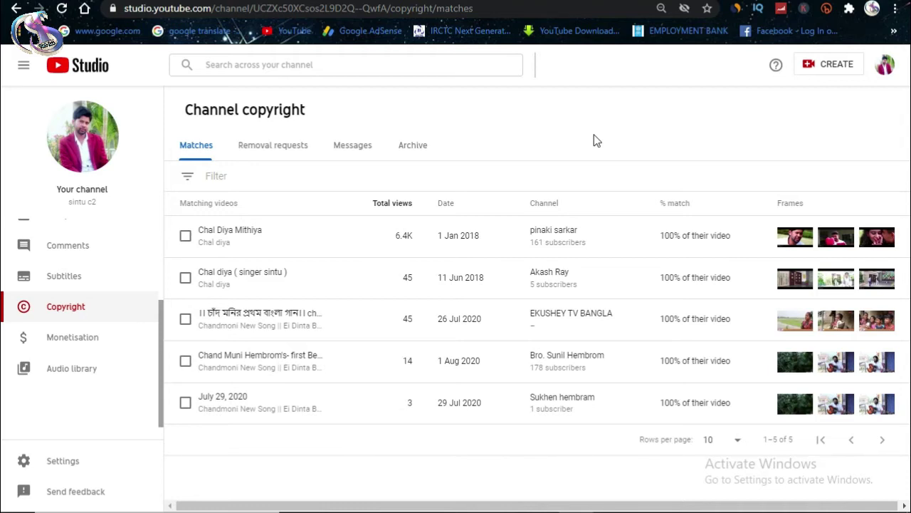
Step: From the fourth match row, open the uploader's channel page for the 1 Aug 2020 match
mouse_move(789, 321)
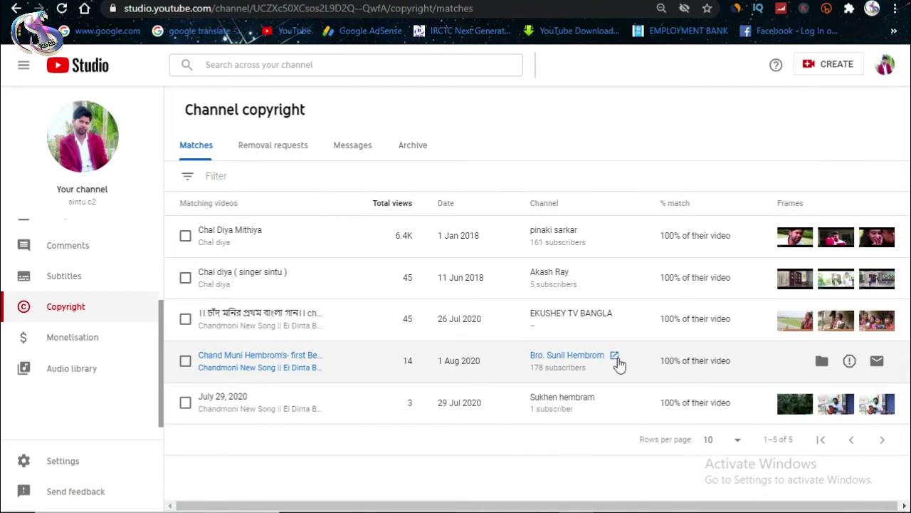
click(615, 358)
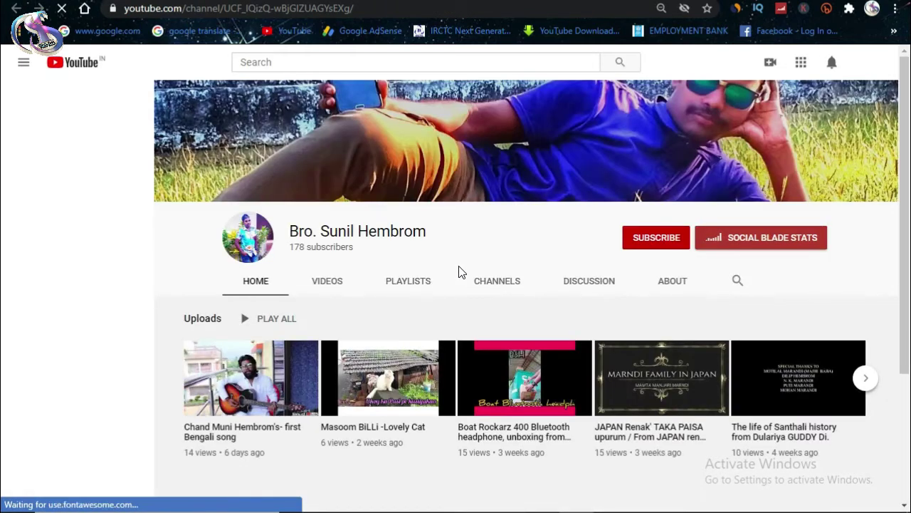
Step: Open and pause the channel's first Bengali song upload, then show its more-actions menu
click(262, 401)
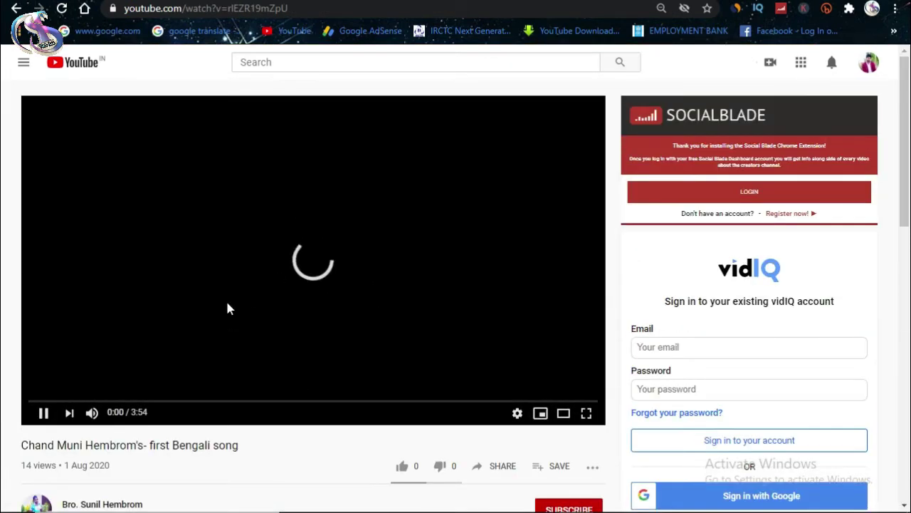
click(43, 413)
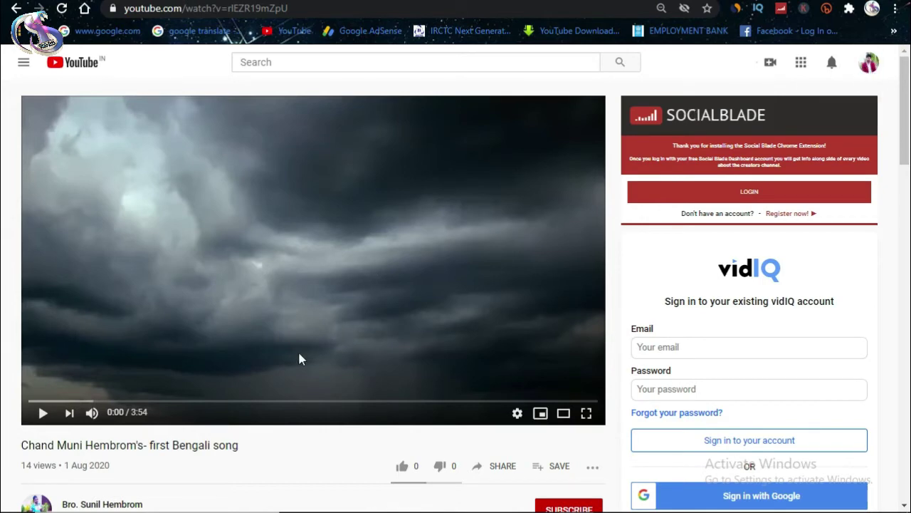
scroll(299, 359, down, 1)
scroll(205, 242, up, 1)
scroll(426, 269, down, 1)
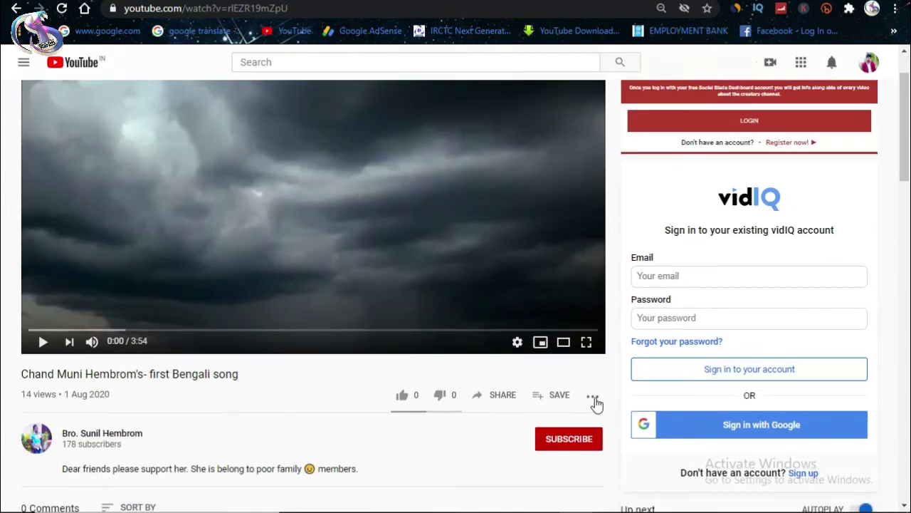
click(594, 400)
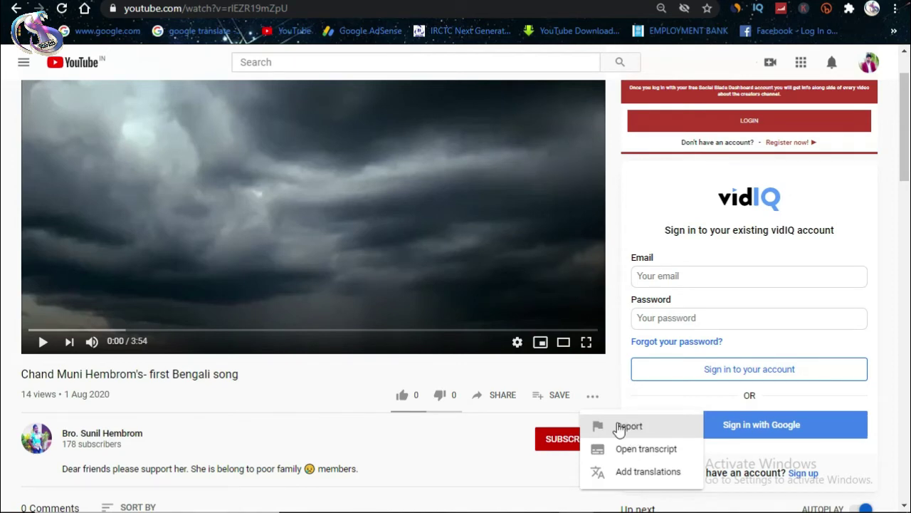
Step: Report the video as 'Infringes my rights: Infringes my copyright' and continue with NEXT
click(620, 427)
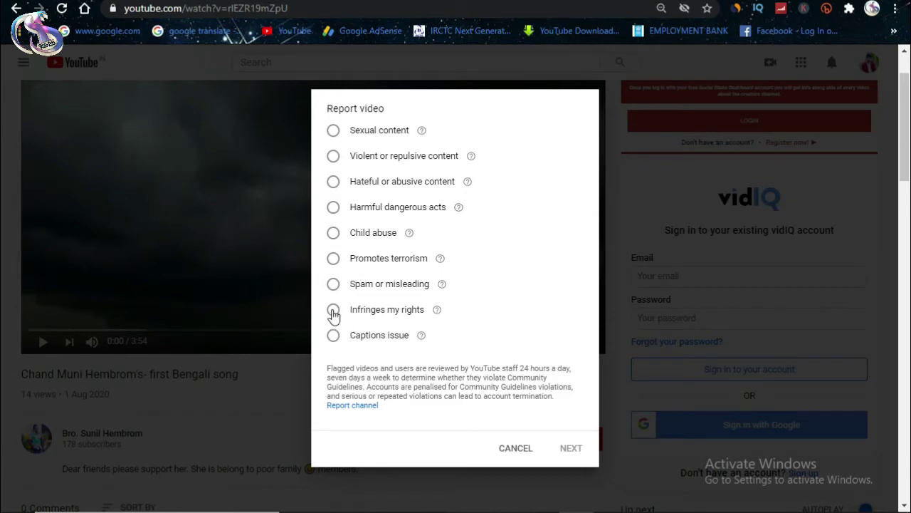
click(334, 312)
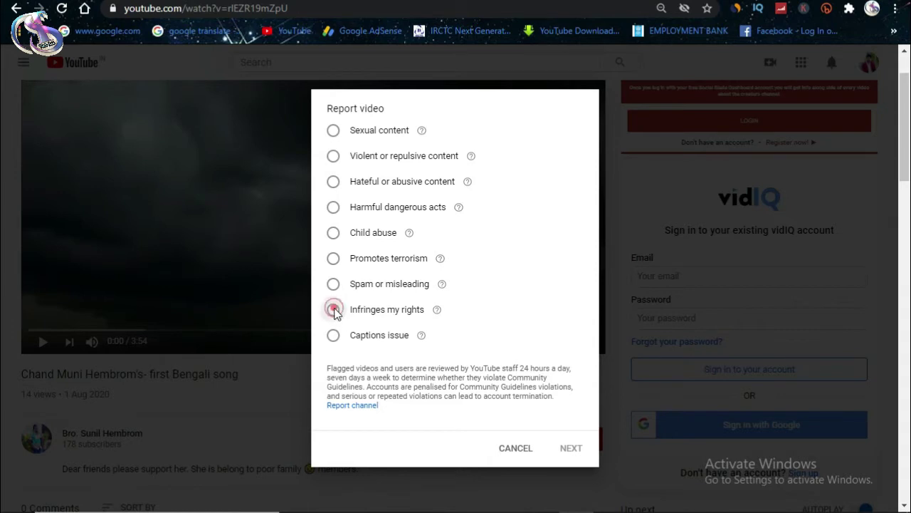
click(425, 326)
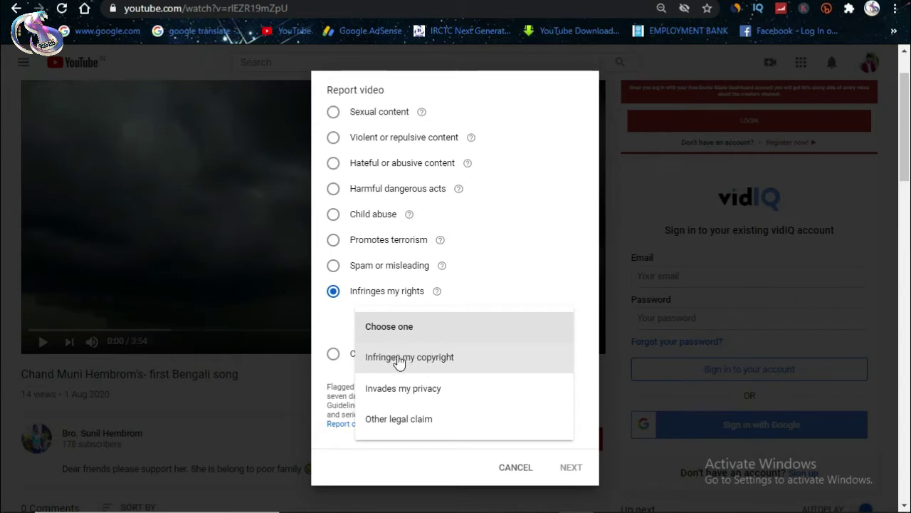
click(402, 362)
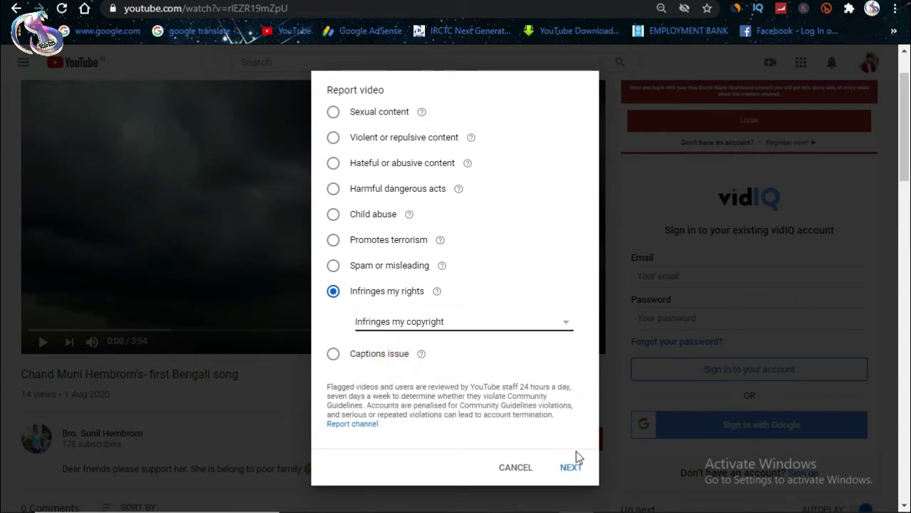
click(570, 468)
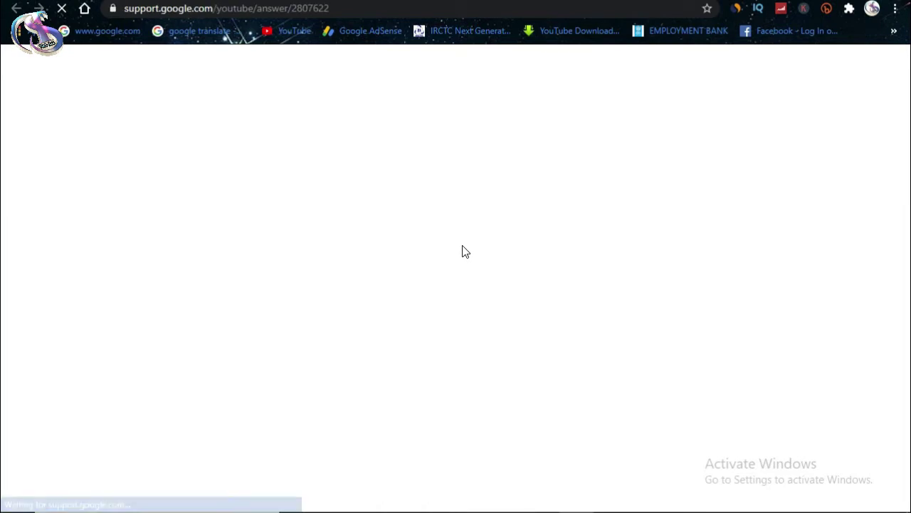
Step: Open 'Submit a copyright complaint' from the help page
scroll(249, 328, down, 3)
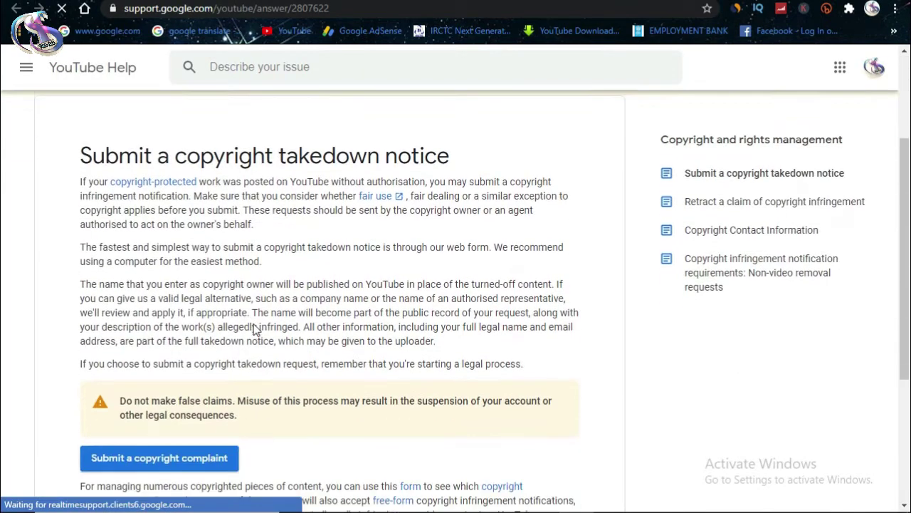
scroll(249, 325, down, 1)
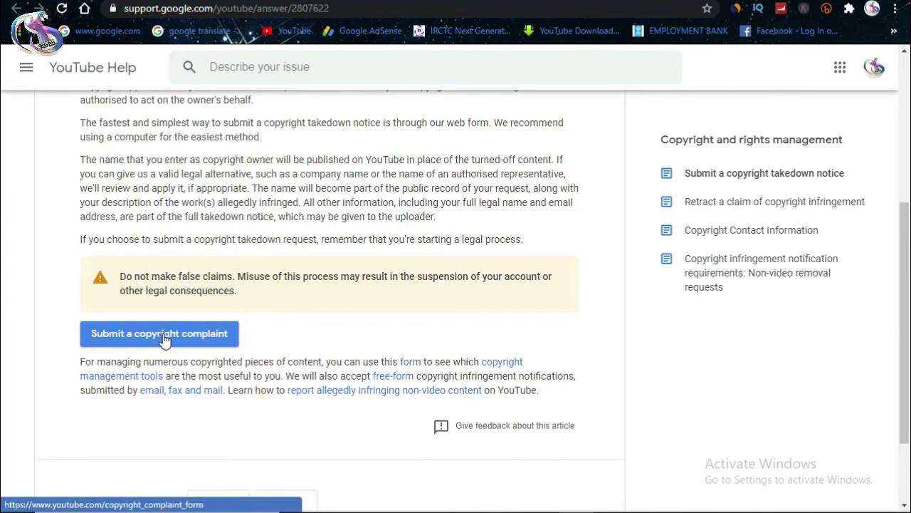
click(162, 334)
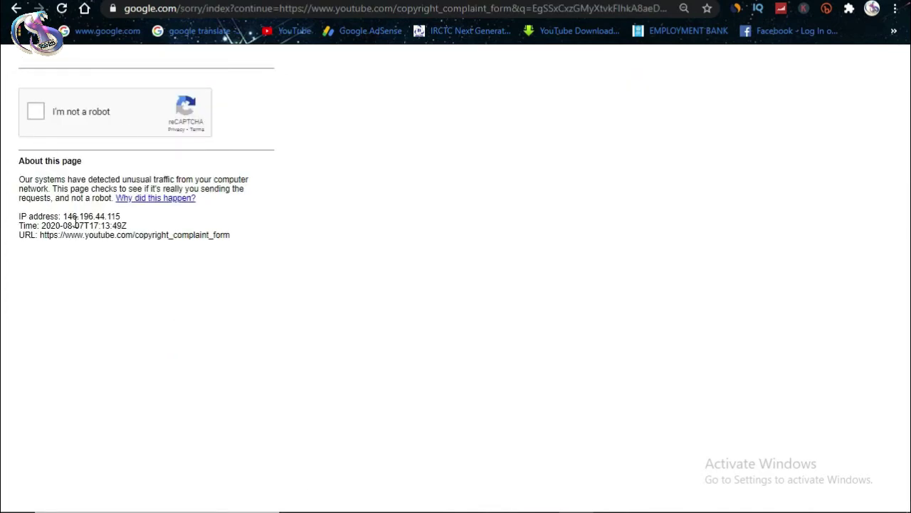
Step: Pass the 'I'm not a robot' check by selecting the two bus images and verifying
click(35, 113)
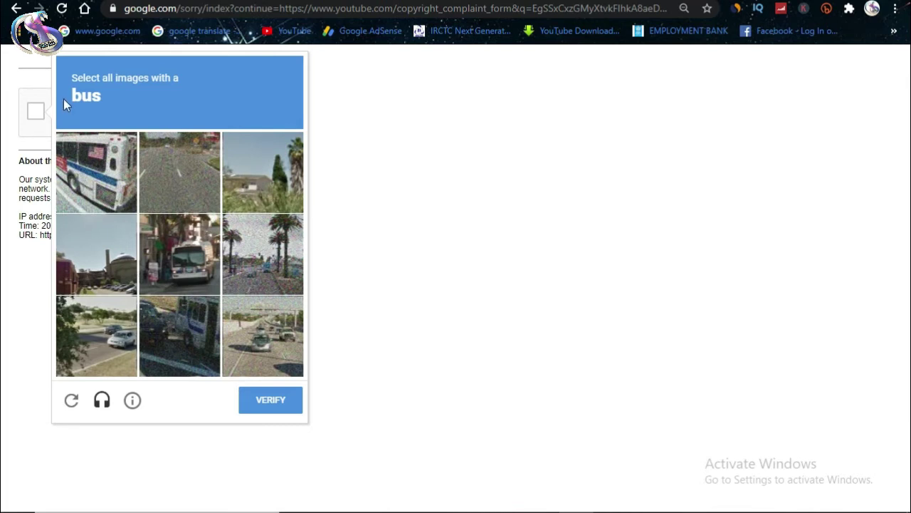
click(184, 278)
click(173, 343)
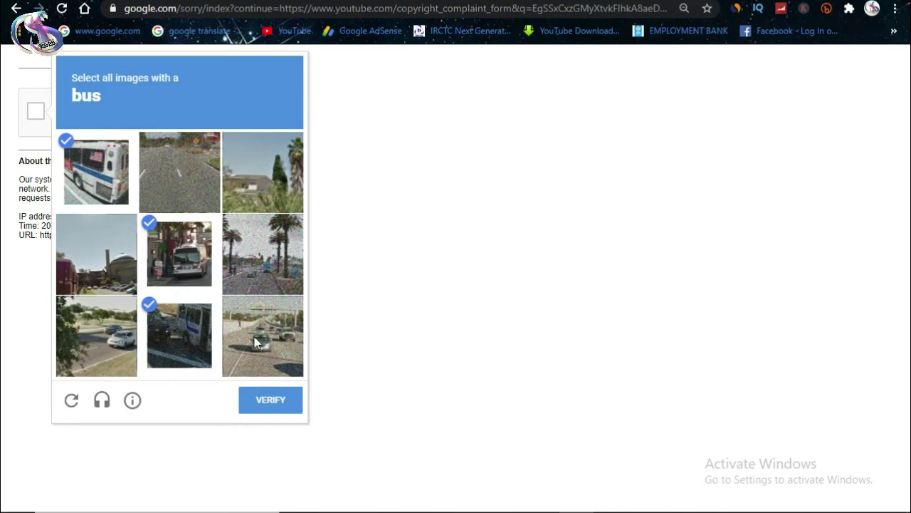
click(268, 404)
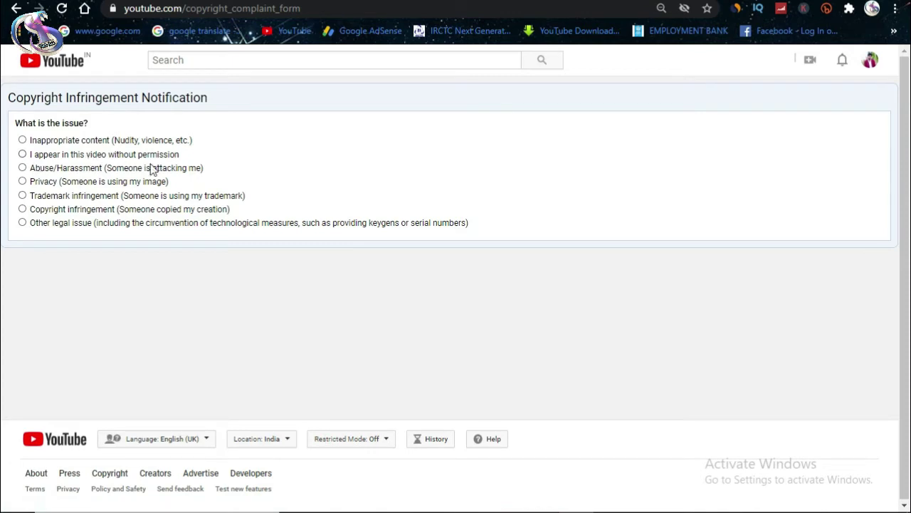
Step: Report copyright infringement that affects me personally and focus the infringing-video URL field
click(23, 210)
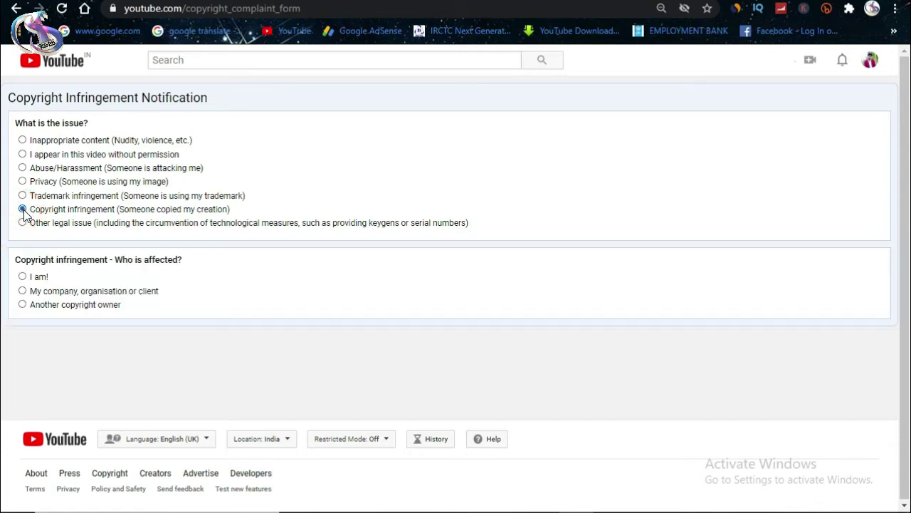
click(23, 278)
scroll(243, 292, down, 5)
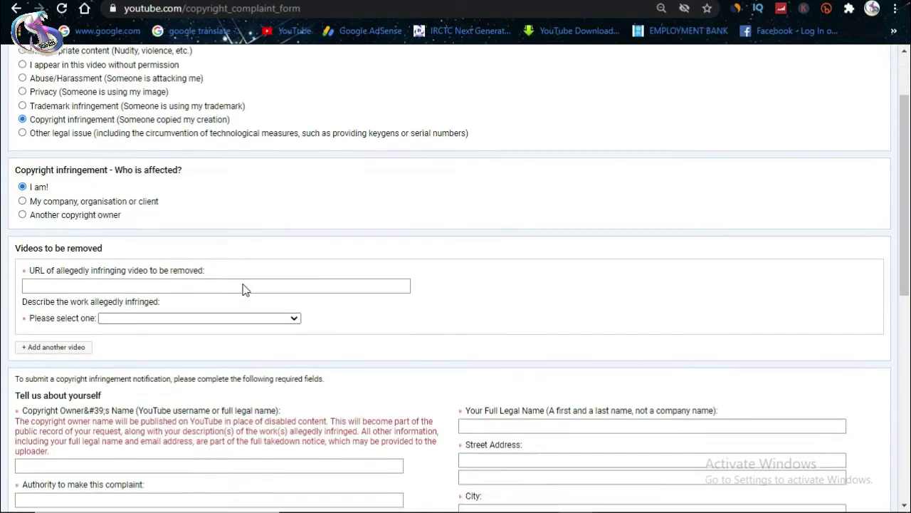
scroll(244, 285, up, 2)
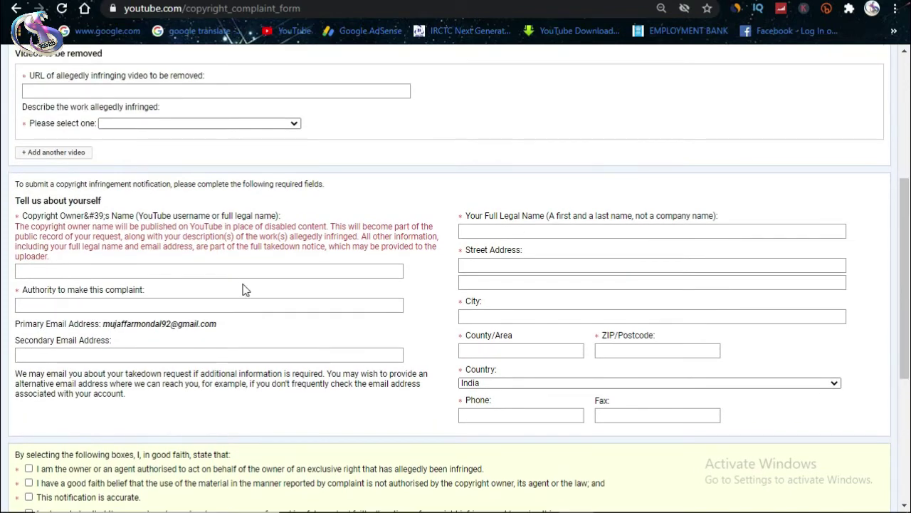
scroll(106, 179, up, 1)
click(78, 162)
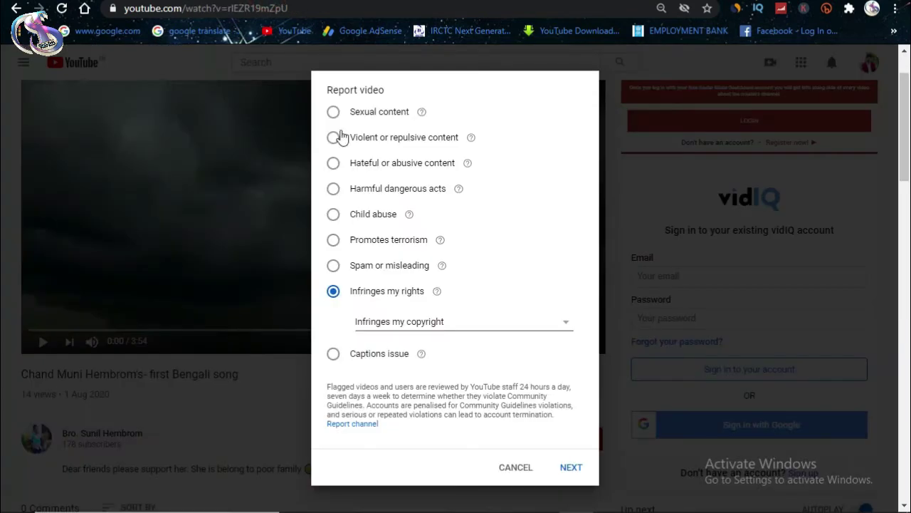
Step: Copy the re-uploaded video's watch URL into the complaint's infringing-video URL field
click(522, 473)
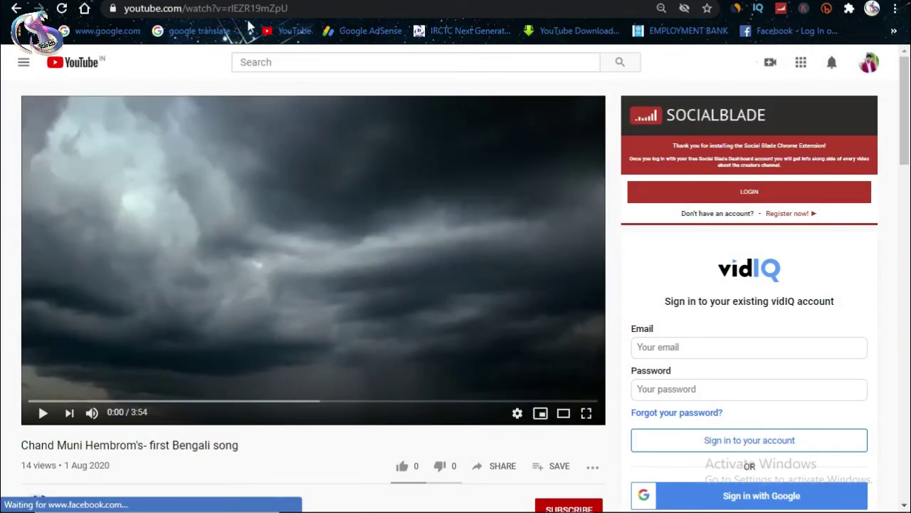
click(250, 10)
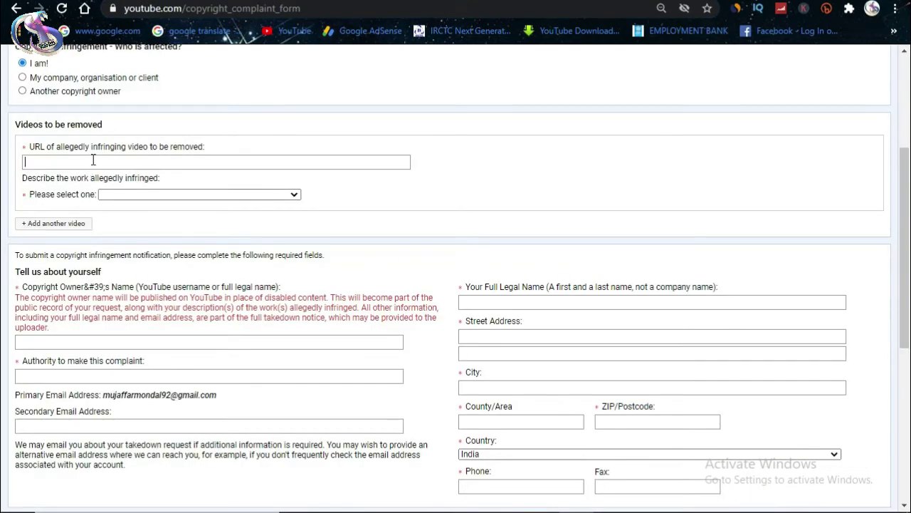
click(93, 160)
text(https://www.youtube.com/watch?v=rlEZR19mZpU)
click(385, 197)
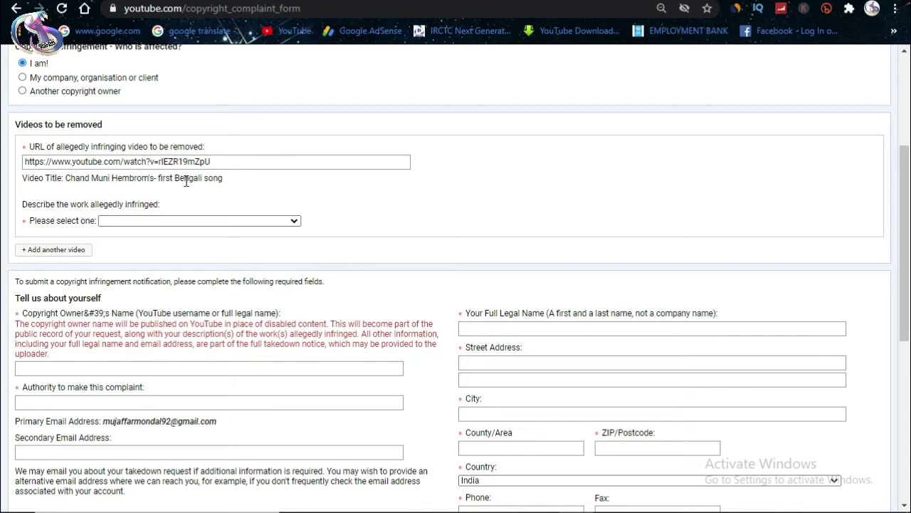
Step: Describe the work as 'My YouTube video was reuploaded by another user'
click(157, 221)
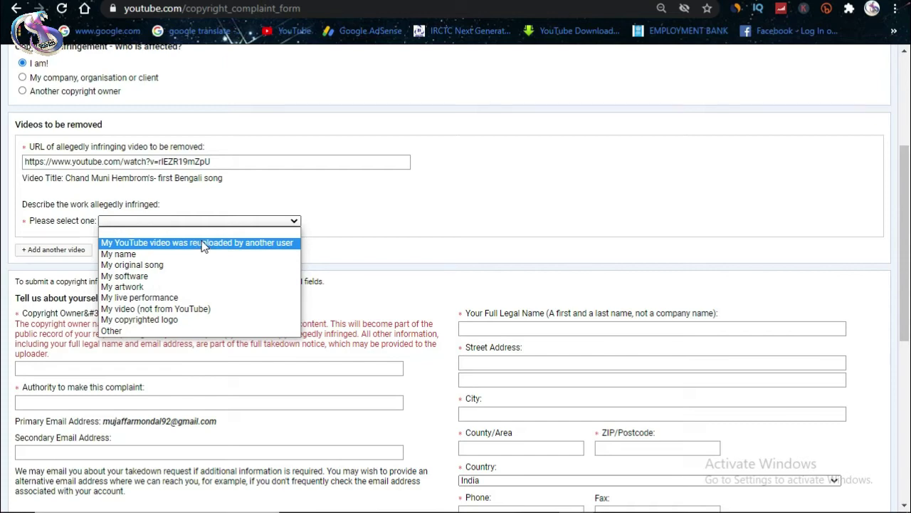
click(205, 244)
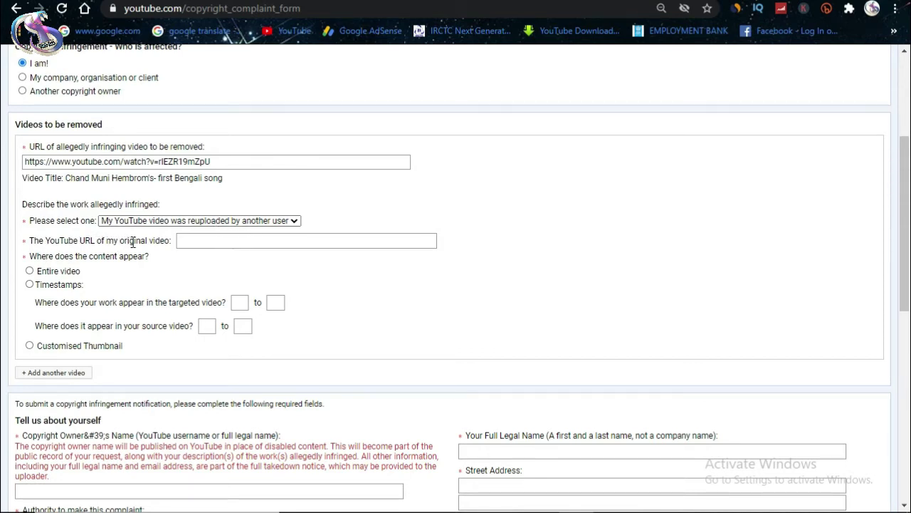
click(193, 242)
key(alt+Left)
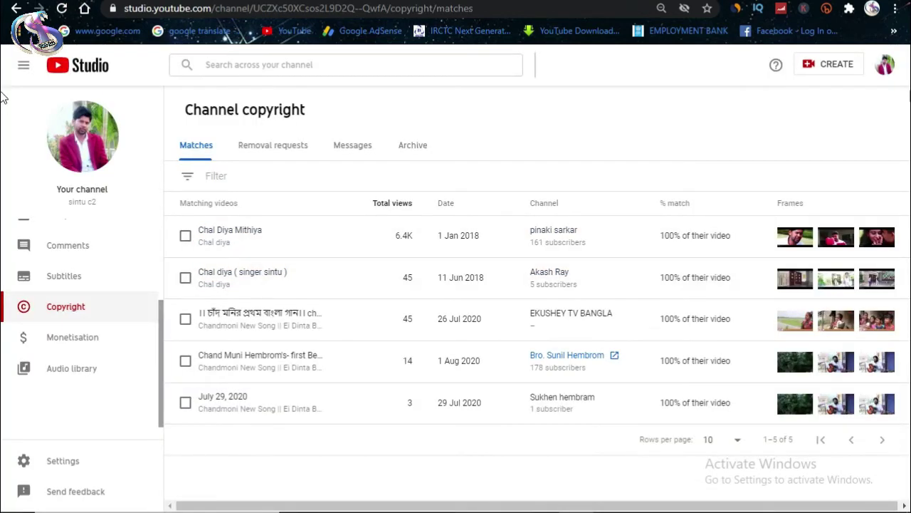
Step: Go to my channel's customisation view and bring up the list of uploaded videos
click(885, 65)
click(762, 142)
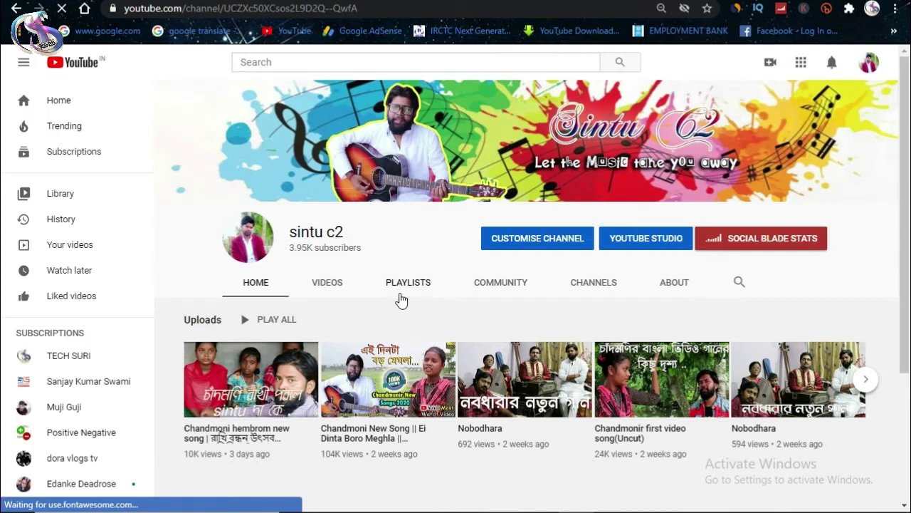
click(868, 63)
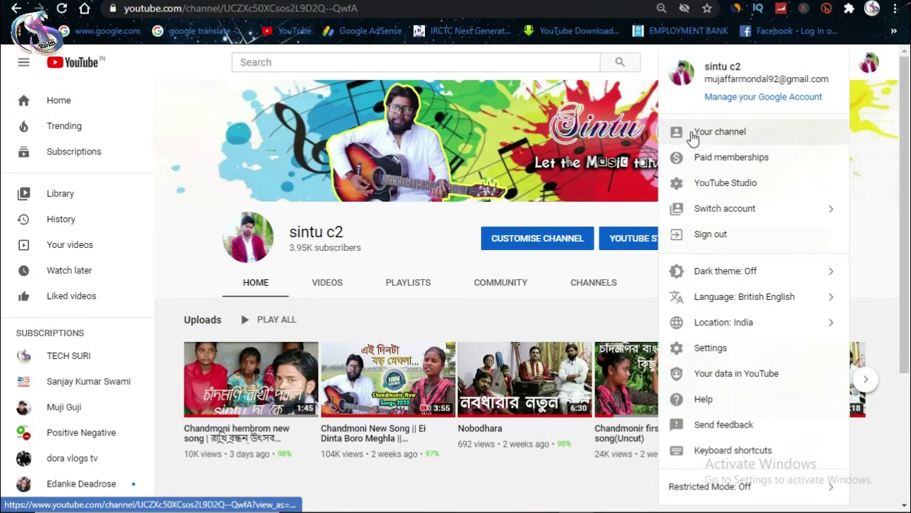
click(693, 135)
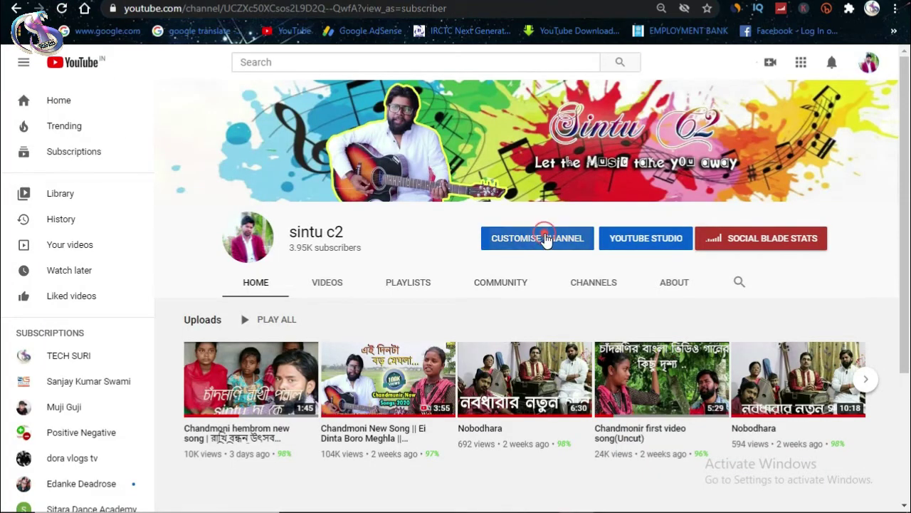
click(535, 240)
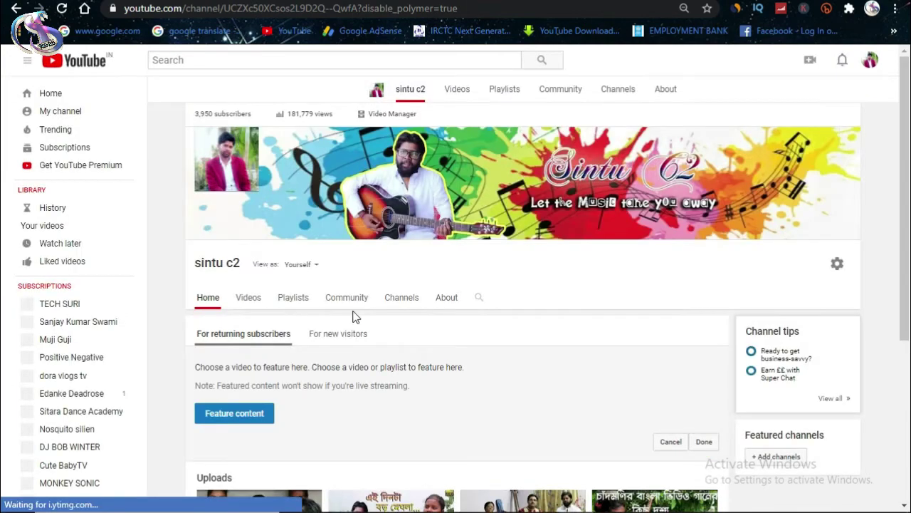
scroll(354, 319, down, 1)
scroll(354, 323, down, 3)
scroll(354, 323, up, 5)
click(390, 115)
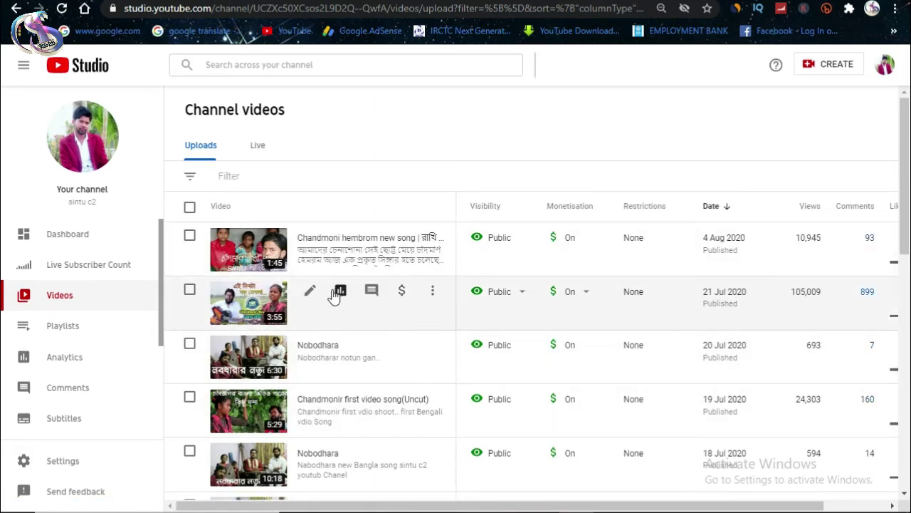
Step: Copy the Ei Dinta Boro Meghla video's link and paste it as the original video URL
click(310, 291)
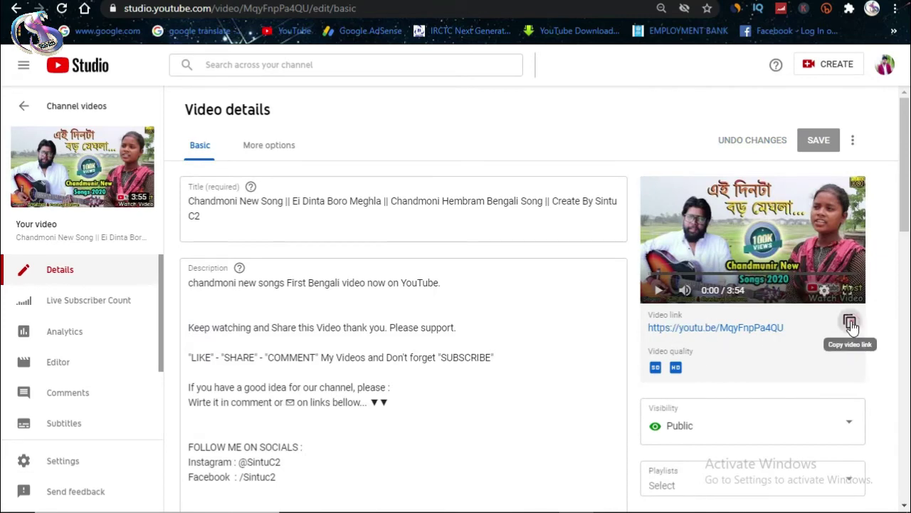
click(848, 321)
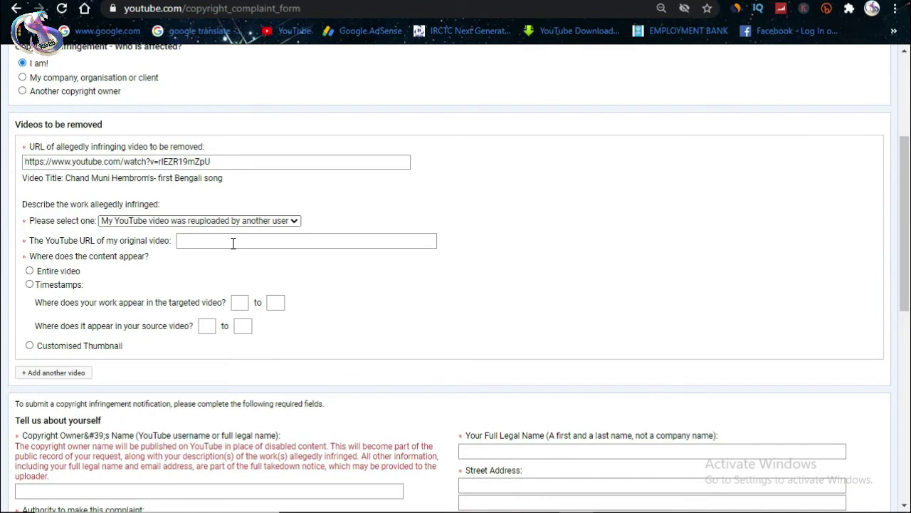
click(231, 241)
key(ctrl+v)
click(377, 291)
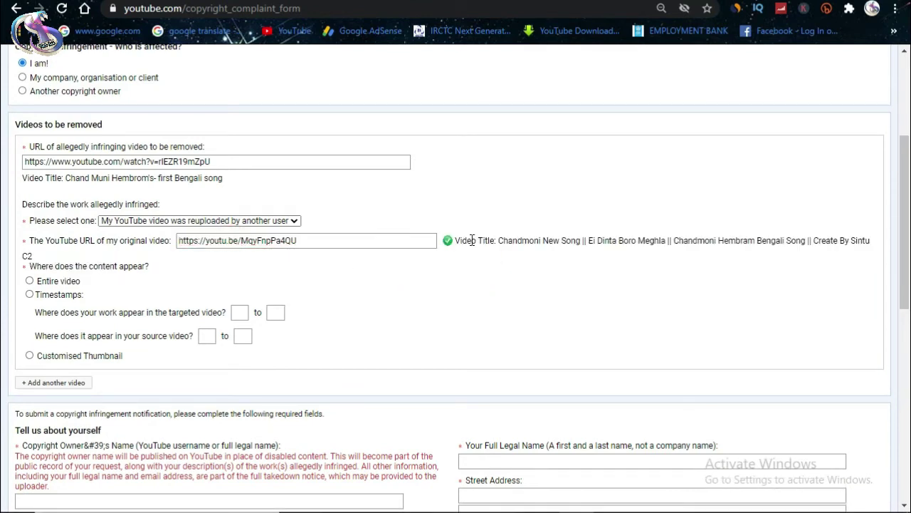
Step: Try the Timestamps option with its targeted- and source-video start and end time boxes
click(473, 299)
click(29, 281)
click(29, 295)
click(240, 312)
click(275, 312)
click(204, 335)
click(243, 336)
click(237, 313)
click(276, 313)
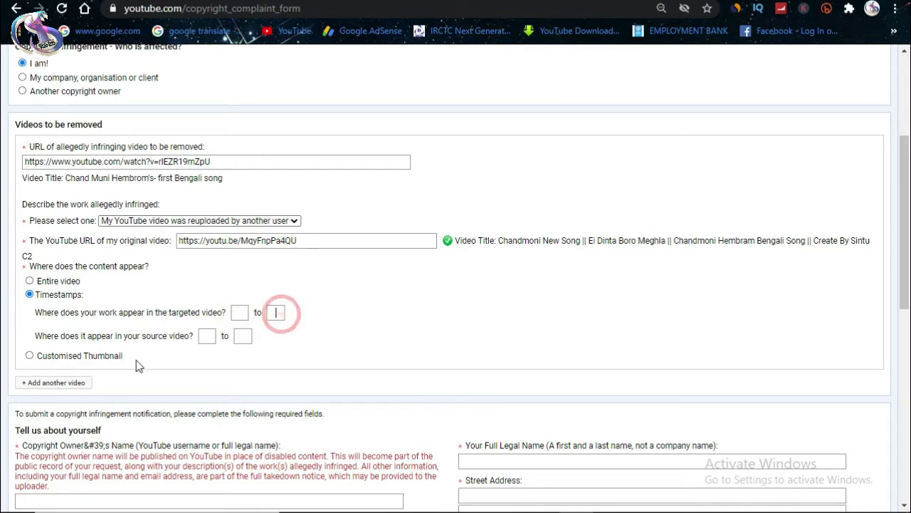
Step: After trying Customised thumbnail, settle the content location on Entire video
click(30, 355)
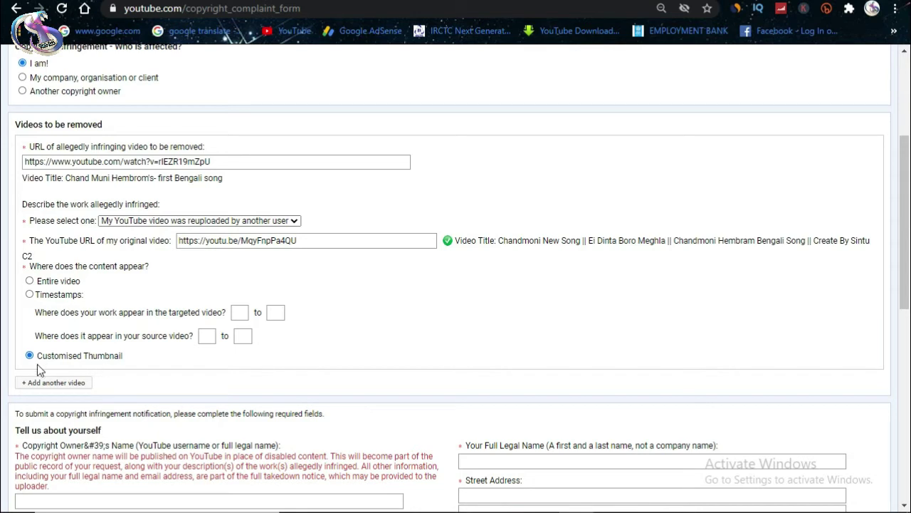
click(30, 282)
scroll(401, 324, down, 2)
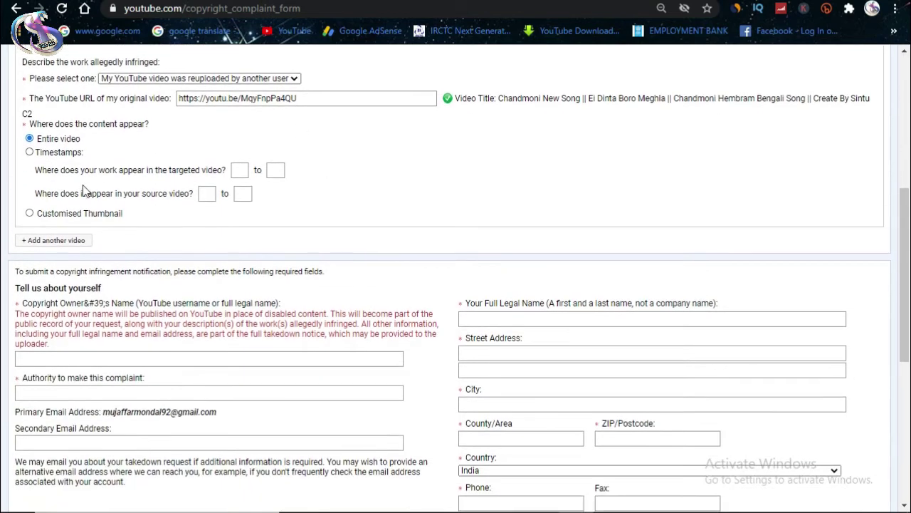
click(31, 155)
click(29, 213)
click(29, 139)
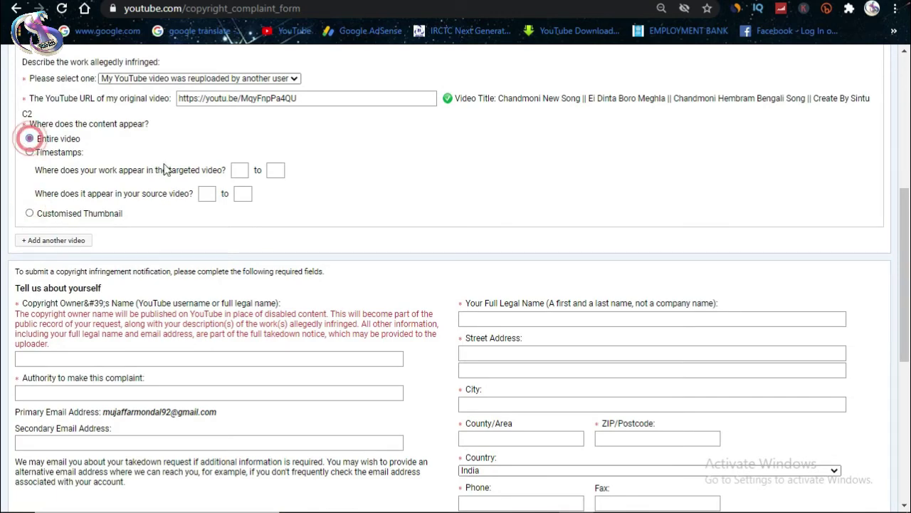
scroll(440, 251, down, 1)
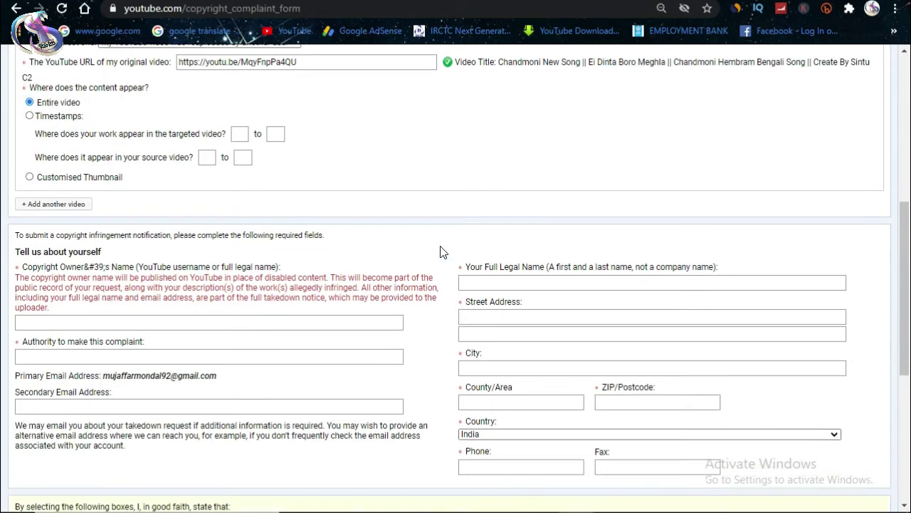
scroll(112, 259, up, 3)
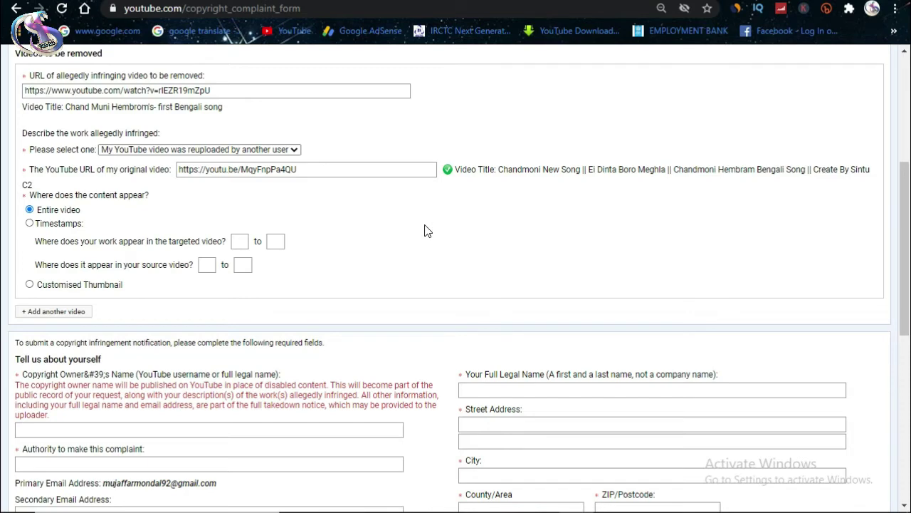
scroll(443, 255, down, 3)
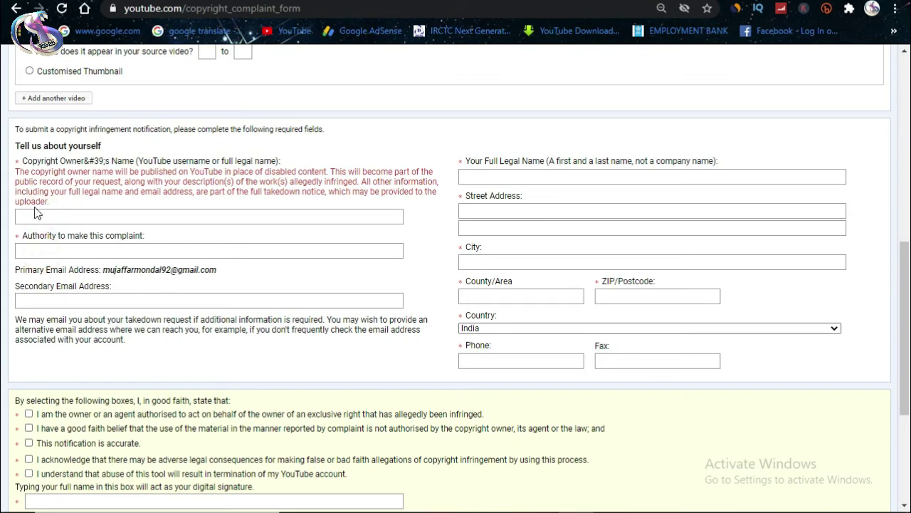
Step: Enter the copyright owner name and paste the same name as the complaint authority
click(77, 217)
click(77, 217)
text(Sl)
key(BackSpace)
text(sintuc2)
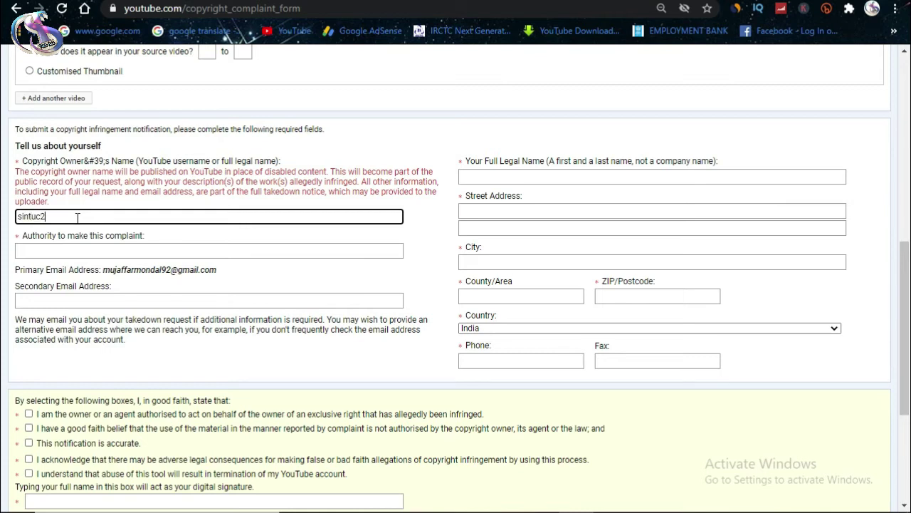
click(37, 217)
triple_click(51, 217)
click(71, 250)
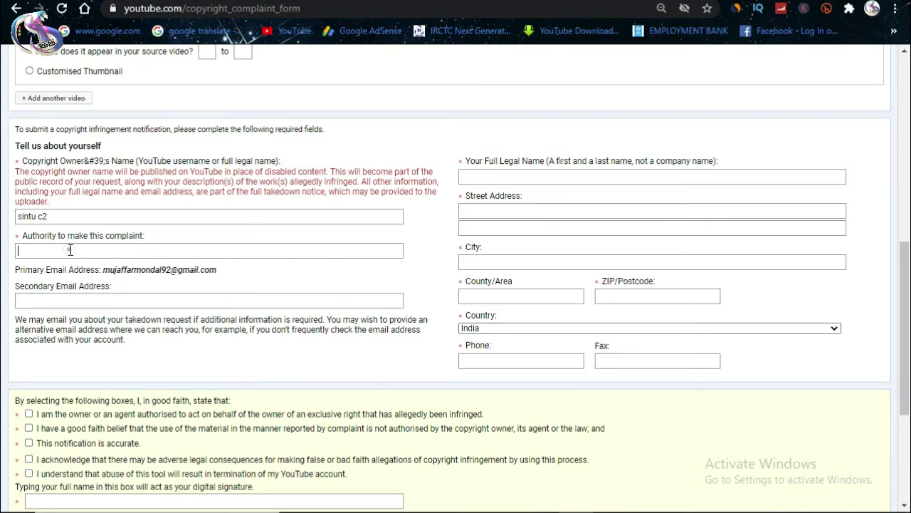
key(ctrl+v)
click(112, 364)
Step: Fill in the secondary e-mail address field
click(53, 300)
drag(229, 269, 109, 271)
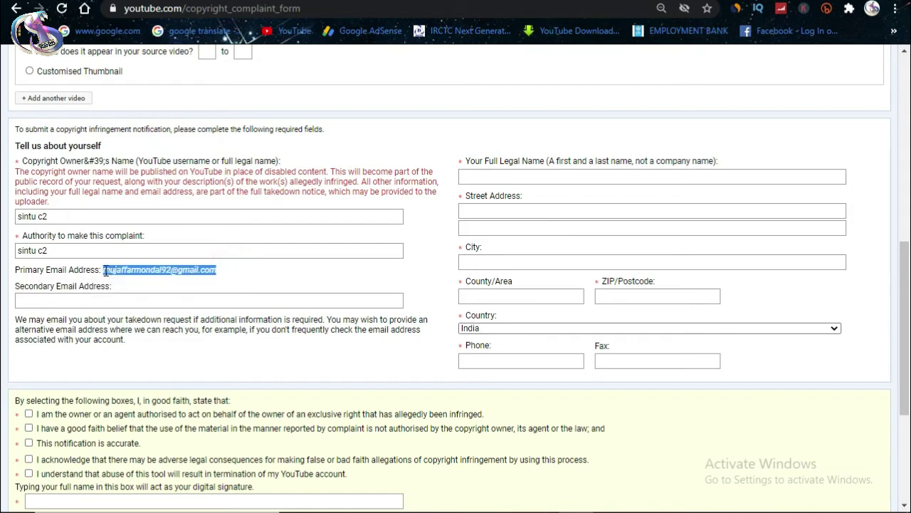
click(175, 361)
click(40, 299)
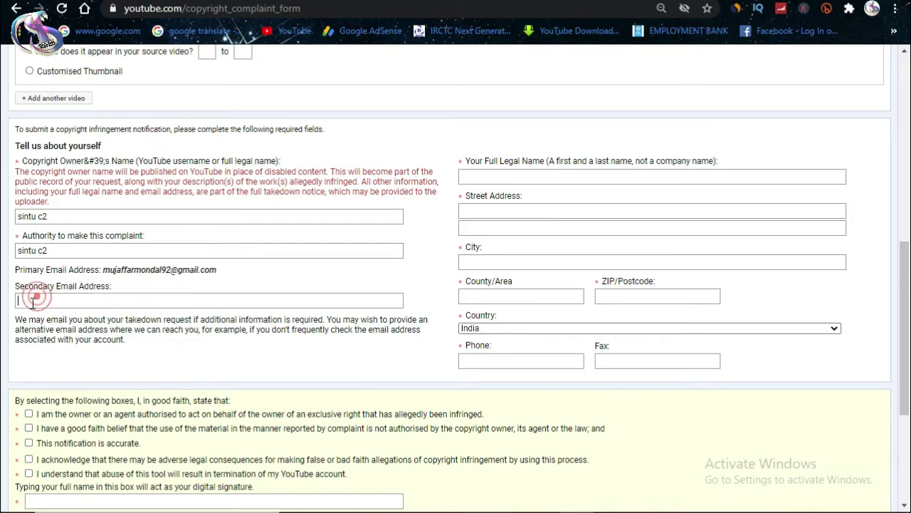
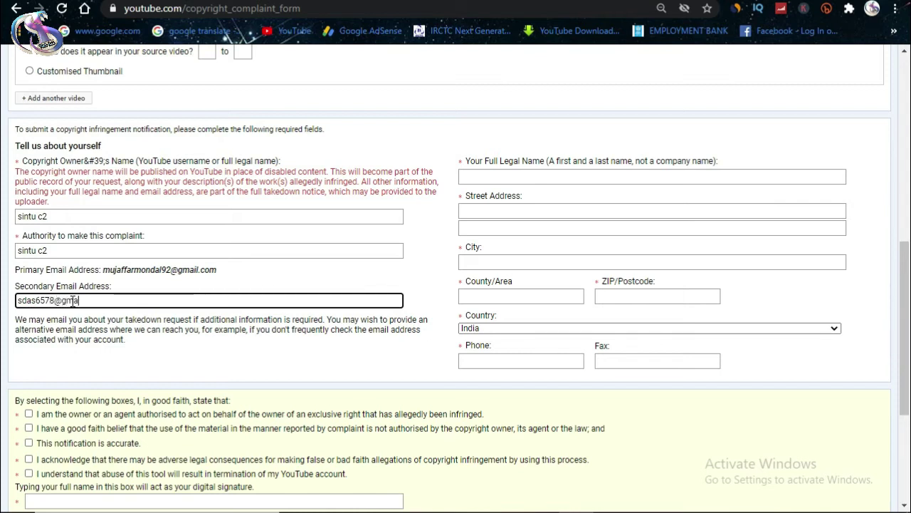
click(214, 313)
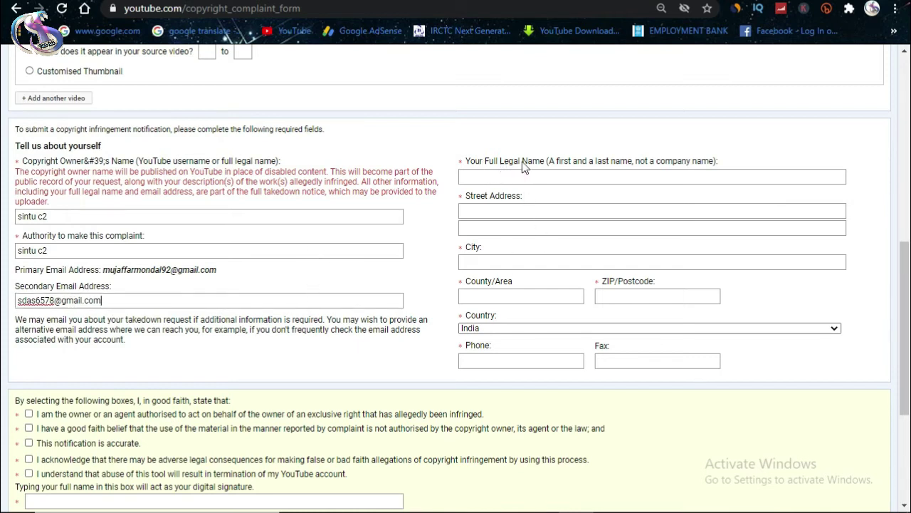
Step: Type the complainant's full legal name and both street address lines
click(498, 177)
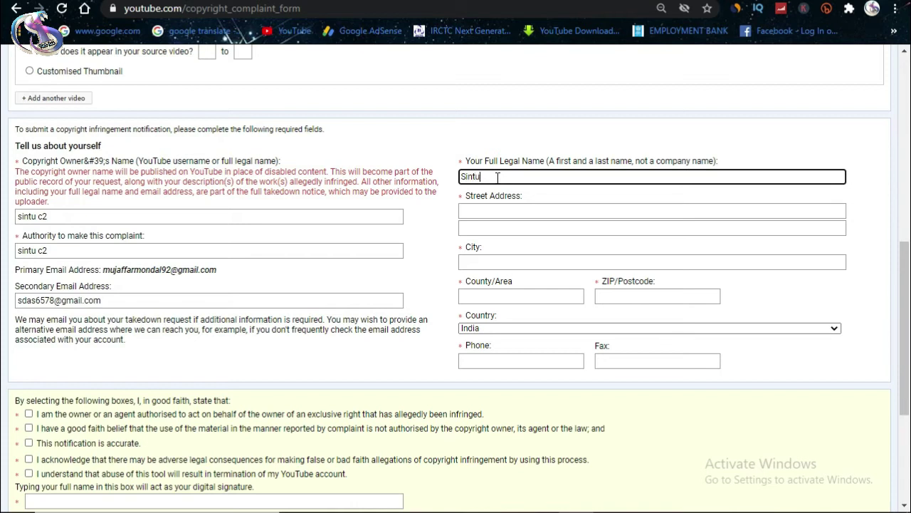
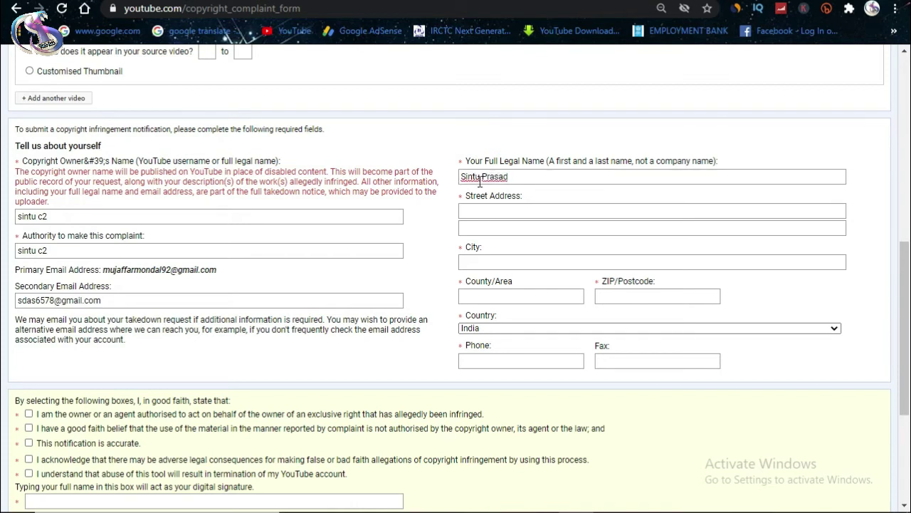
click(406, 235)
click(478, 211)
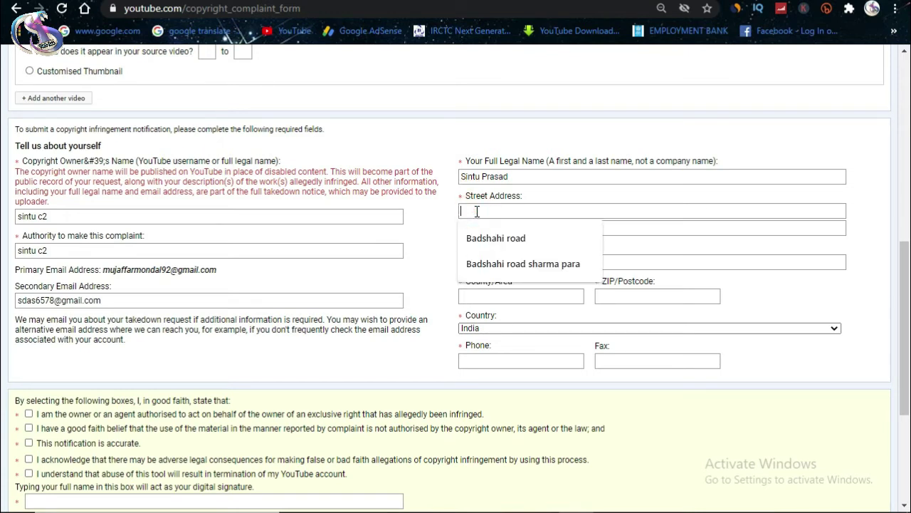
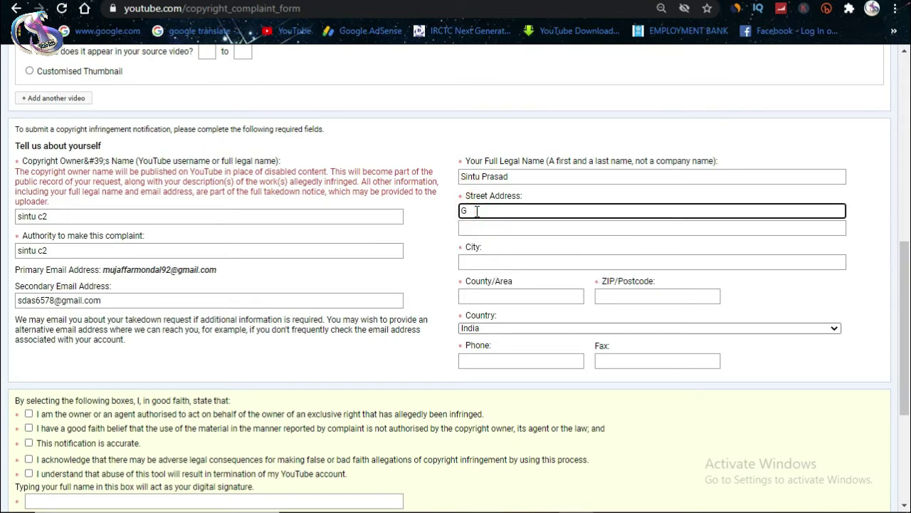
click(524, 215)
click(517, 265)
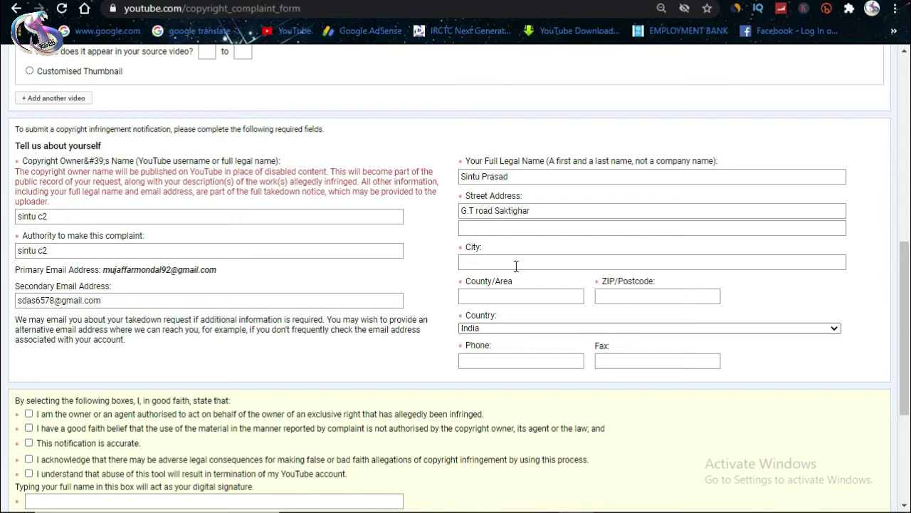
click(490, 228)
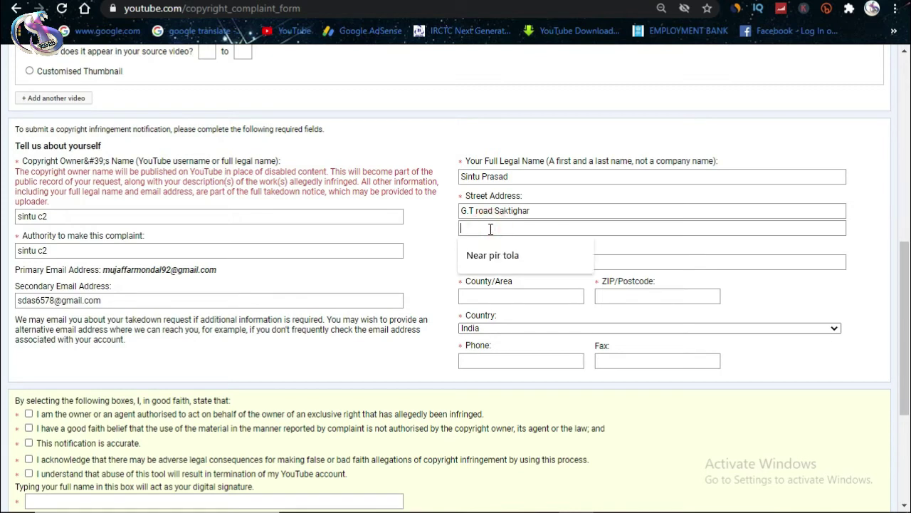
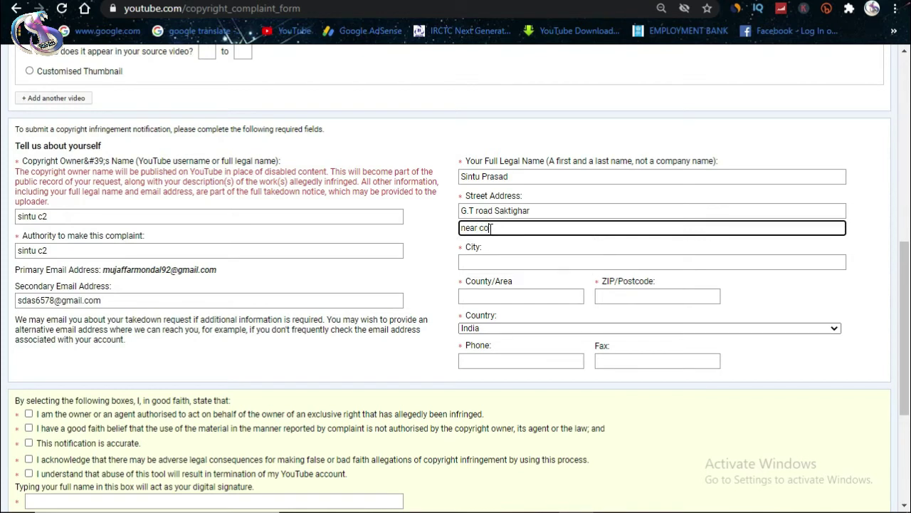
click(428, 258)
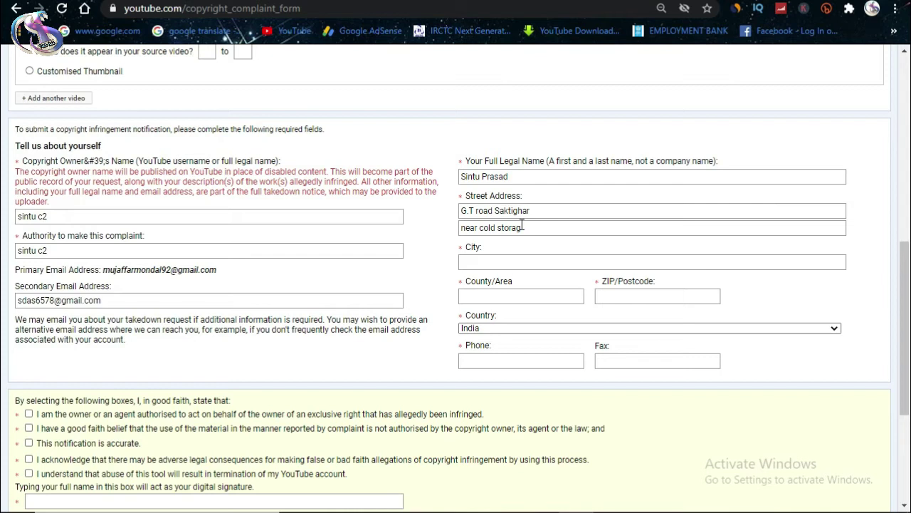
Step: Fill the City and County/Area fields from the saved autofill suggestions
click(485, 264)
click(485, 314)
click(428, 269)
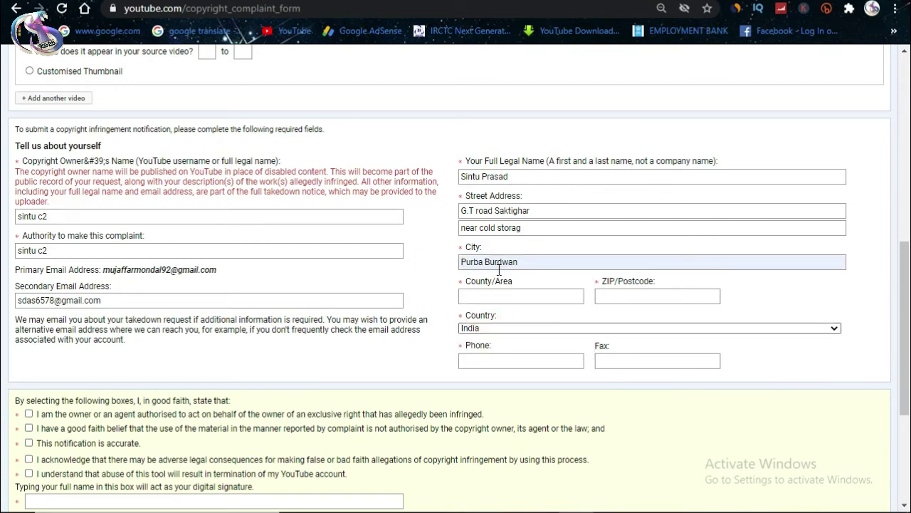
click(500, 297)
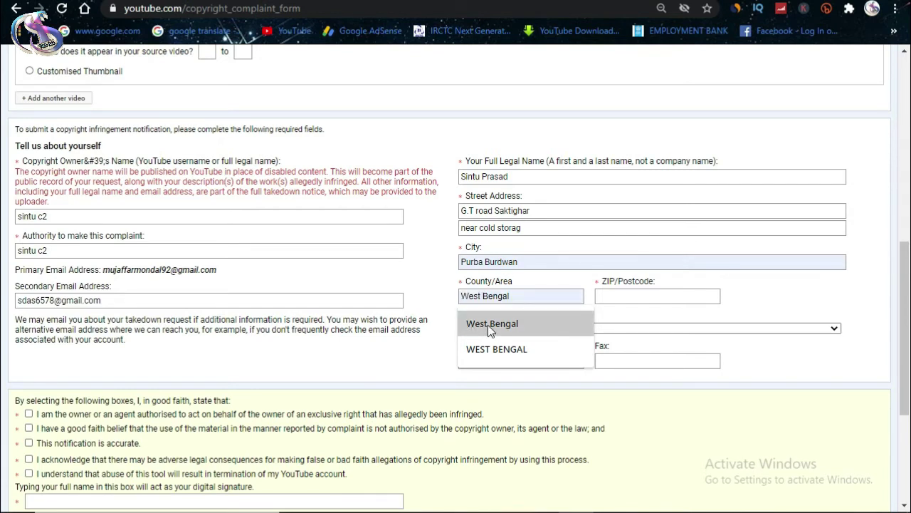
click(488, 325)
click(625, 295)
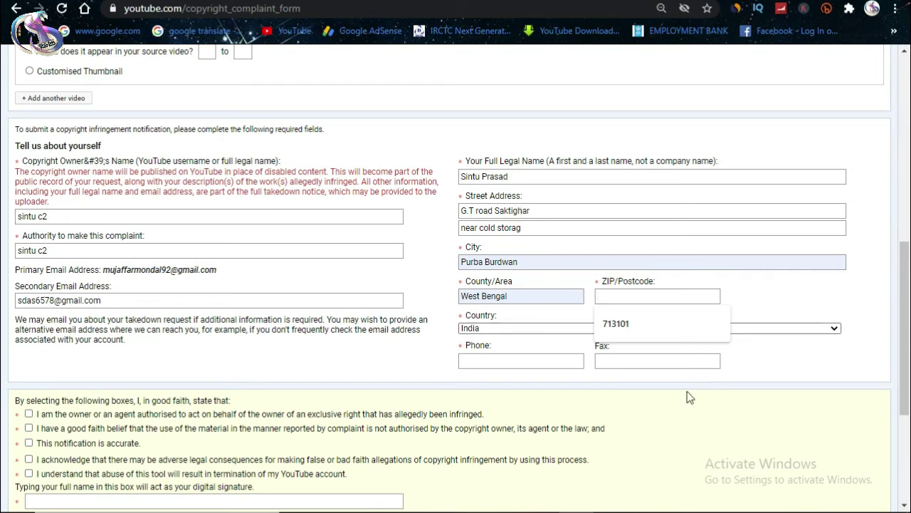
Step: Enter a number in the Fax field and correct the spelling in the first street address line
click(646, 362)
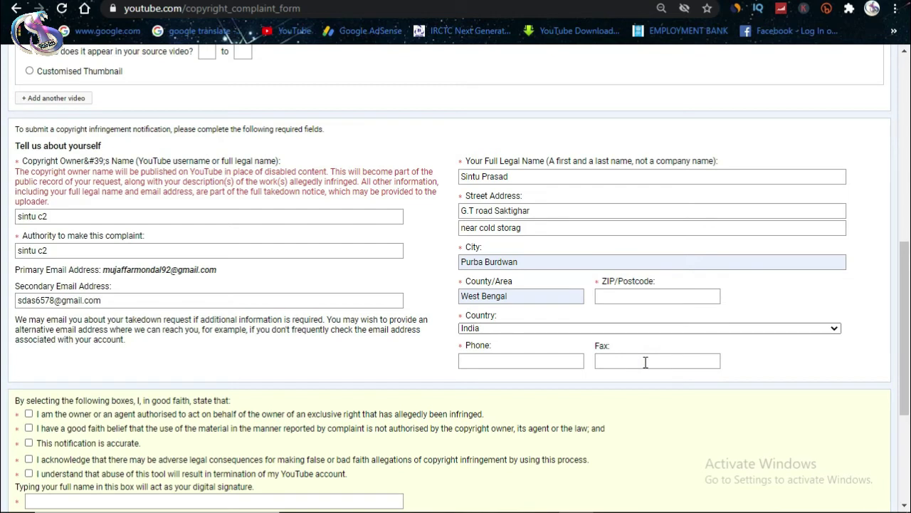
text(713149)
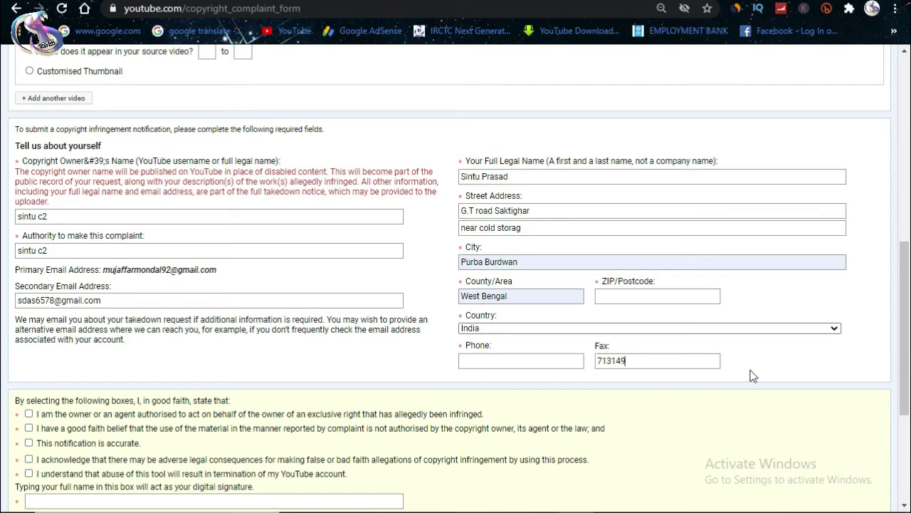
click(750, 371)
click(535, 210)
key(BackSpace)
key(BackSpace)
key(BackSpace)
text(a)
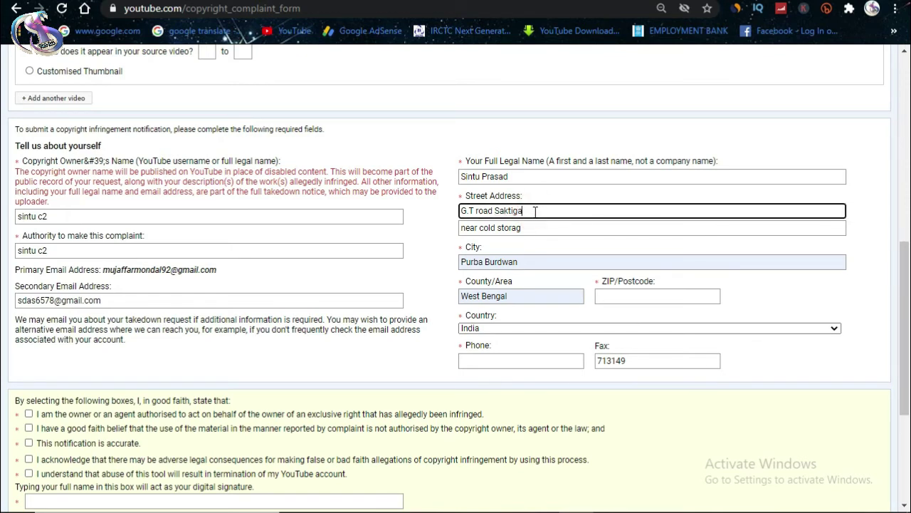
text(rh)
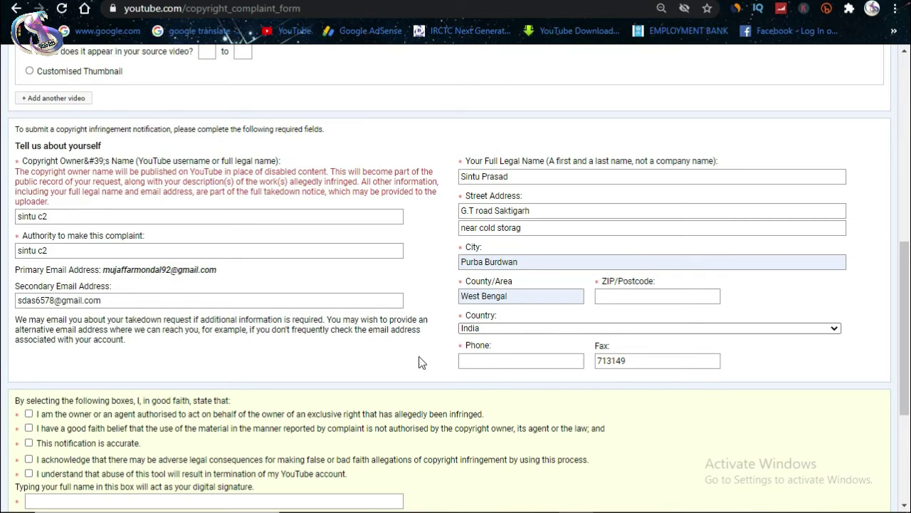
Step: Type the complainant's phone number into the Phone field
click(482, 361)
click(384, 359)
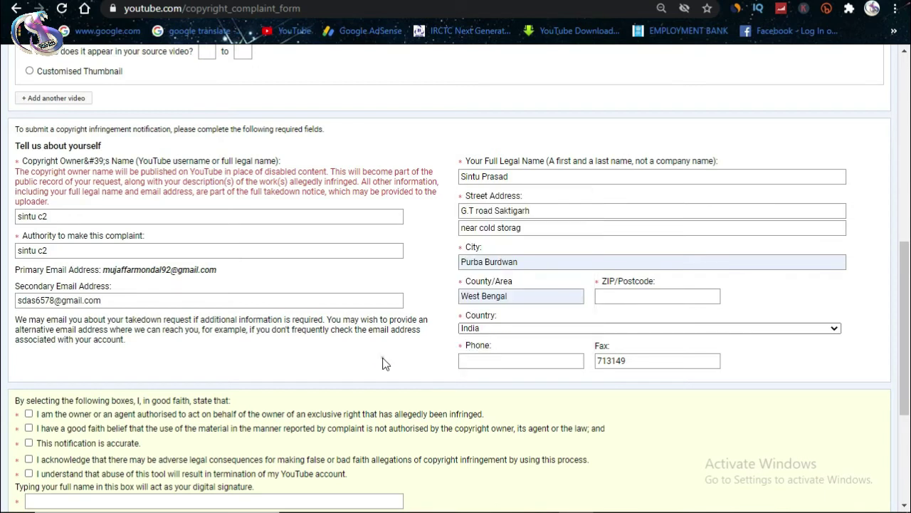
click(483, 359)
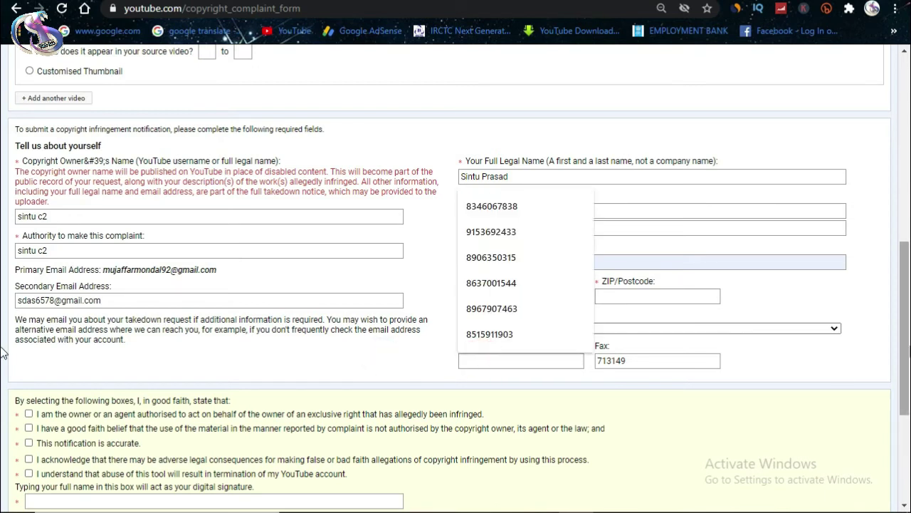
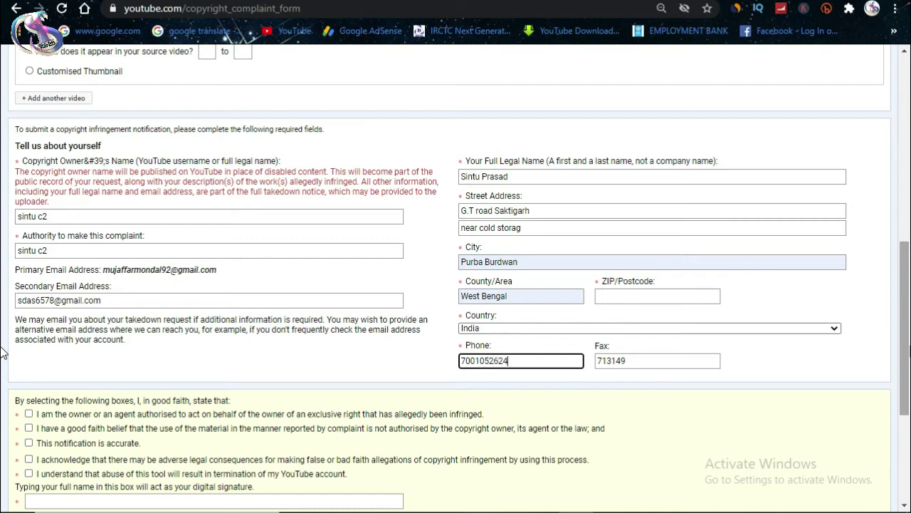
click(2, 353)
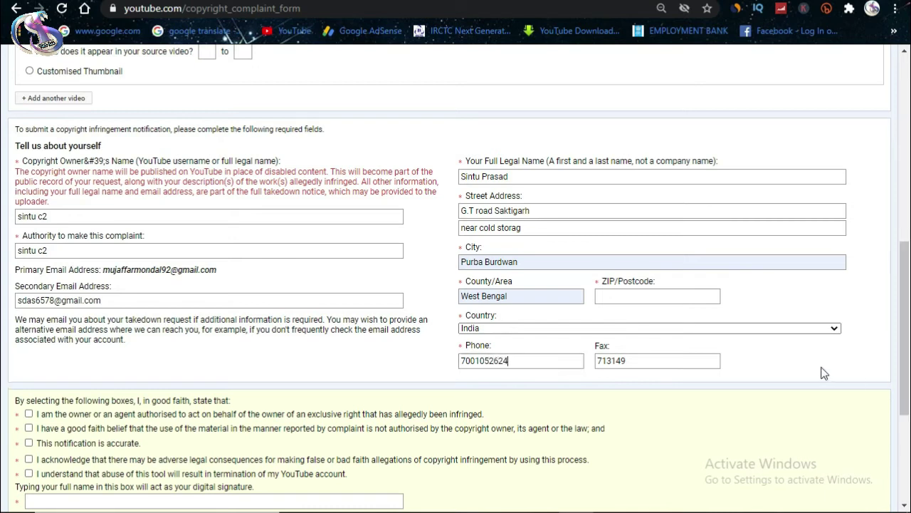
click(796, 367)
Step: Tick all five good-faith statement checkboxes
scroll(153, 384, down, 1)
click(28, 343)
click(29, 357)
click(28, 371)
click(29, 388)
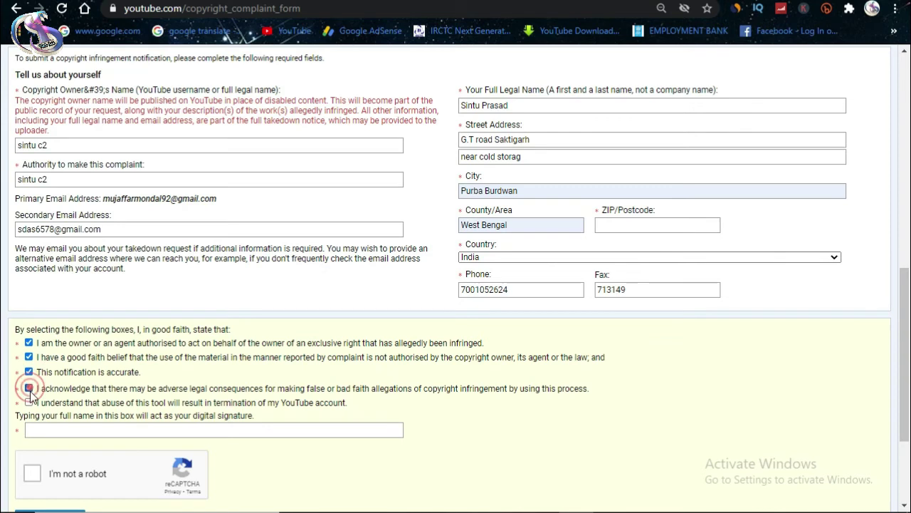
click(28, 402)
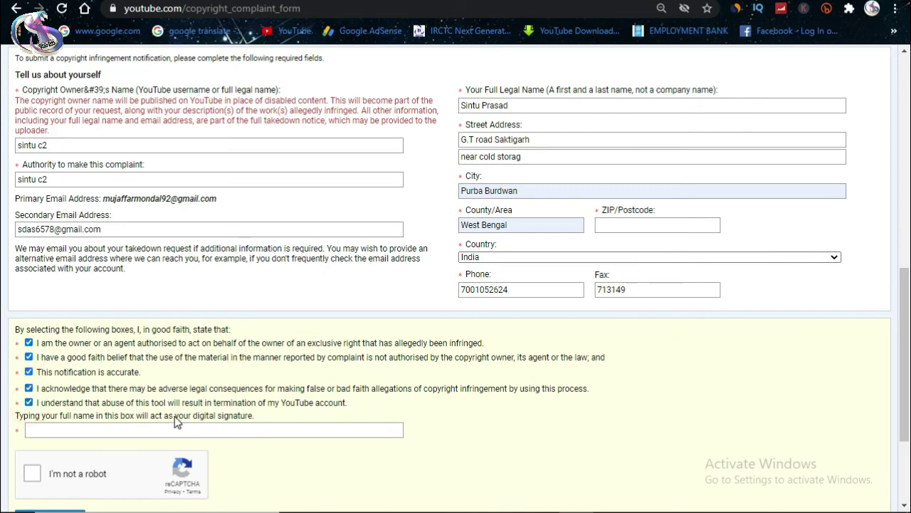
Step: Type the complainant's full name as the digital signature
scroll(175, 415, down, 1)
drag(20, 344, 248, 358)
click(310, 393)
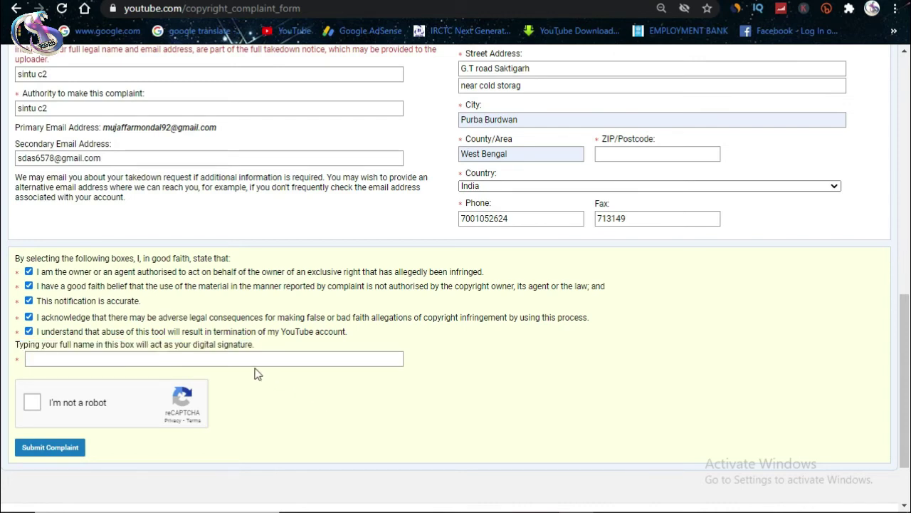
click(199, 358)
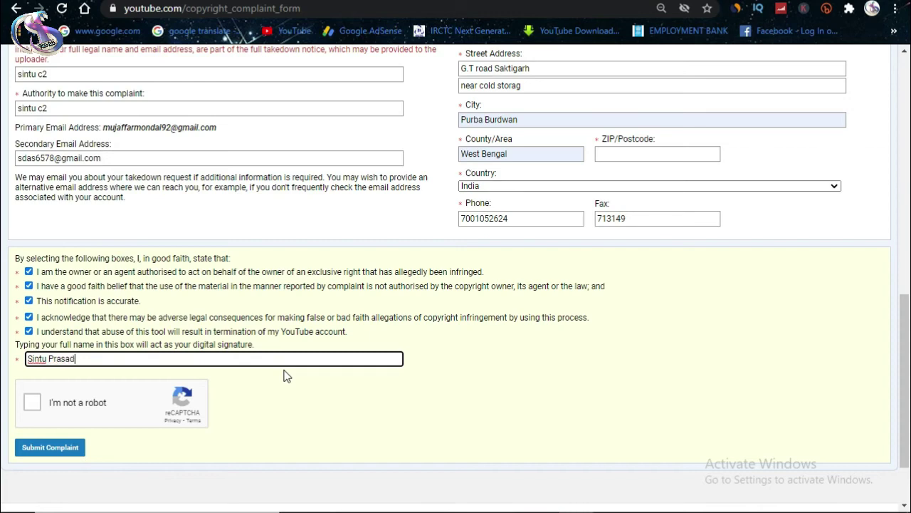
click(292, 433)
Step: Pass the reCAPTCHA by selecting the three bicycle images and verifying
click(25, 403)
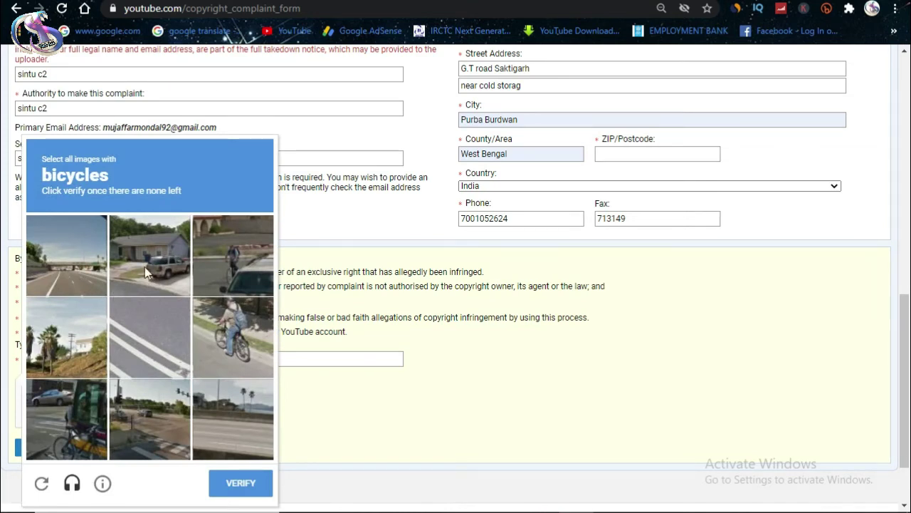
click(235, 319)
click(71, 440)
click(233, 255)
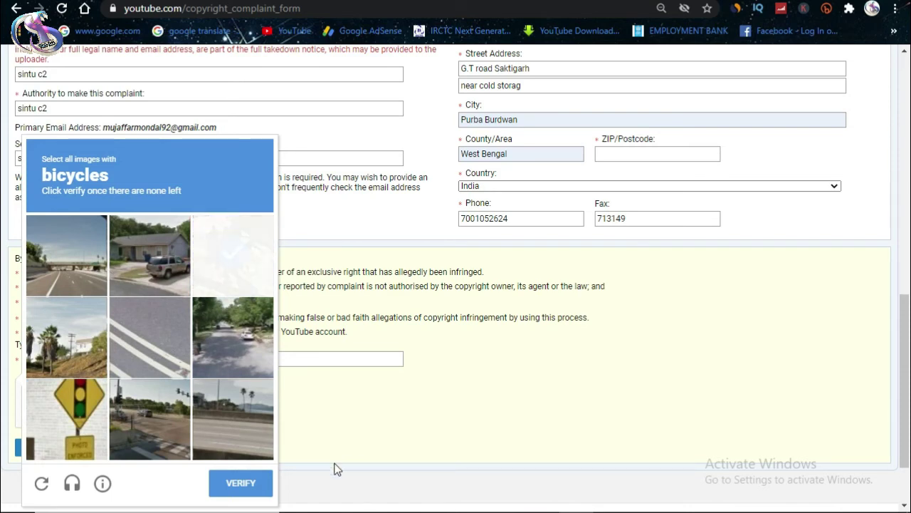
click(231, 485)
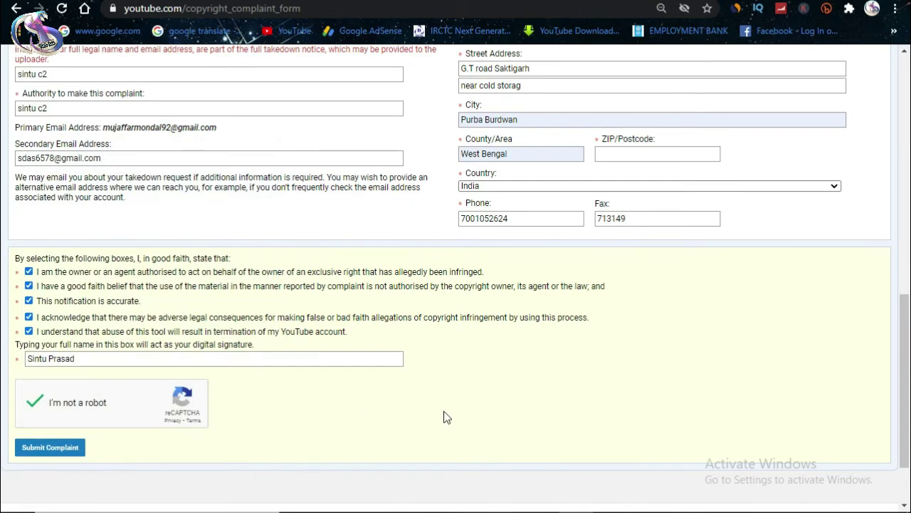
scroll(443, 417, up, 10)
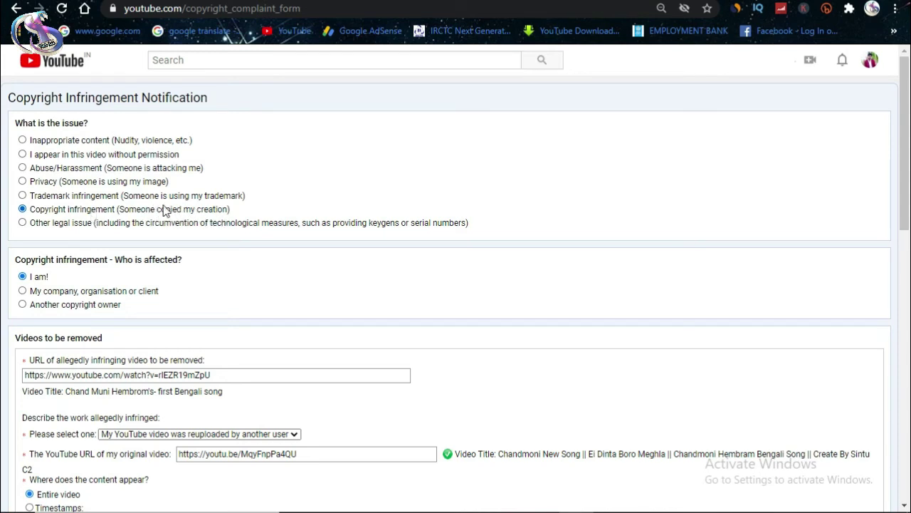
scroll(160, 264, down, 1)
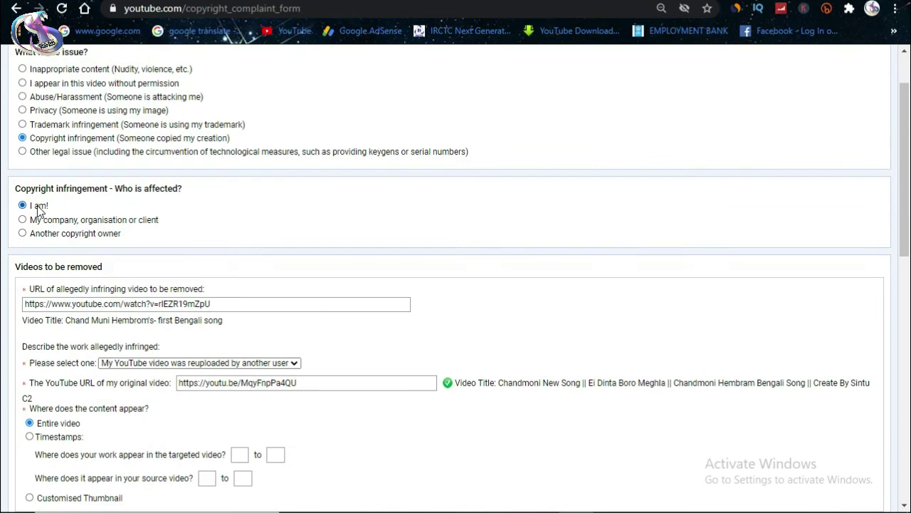
scroll(118, 290, down, 1)
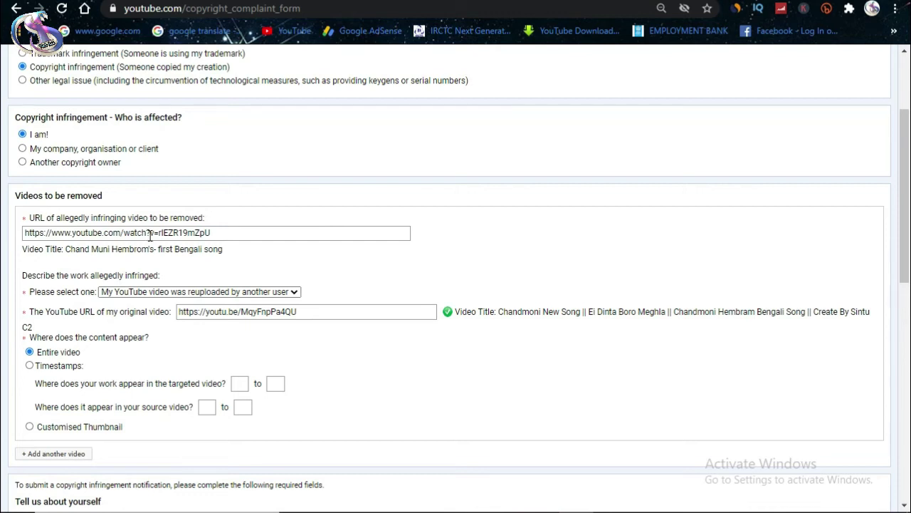
click(196, 299)
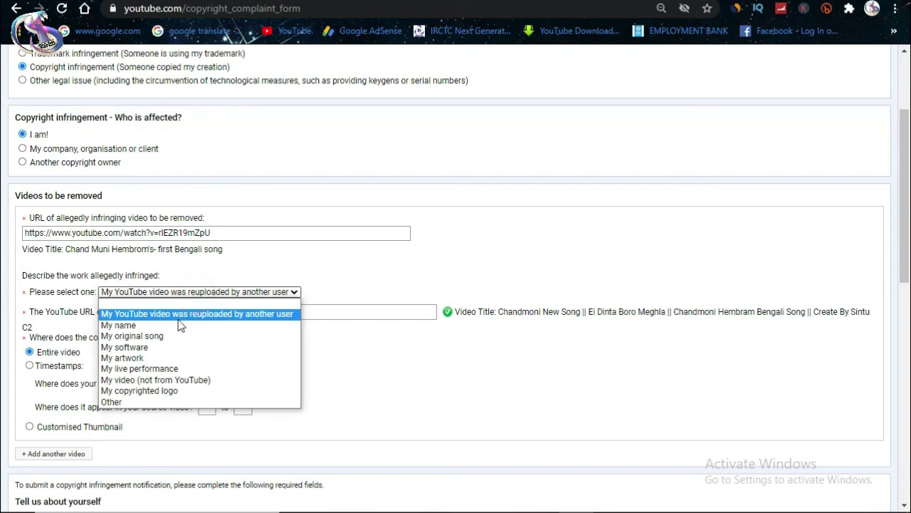
click(191, 314)
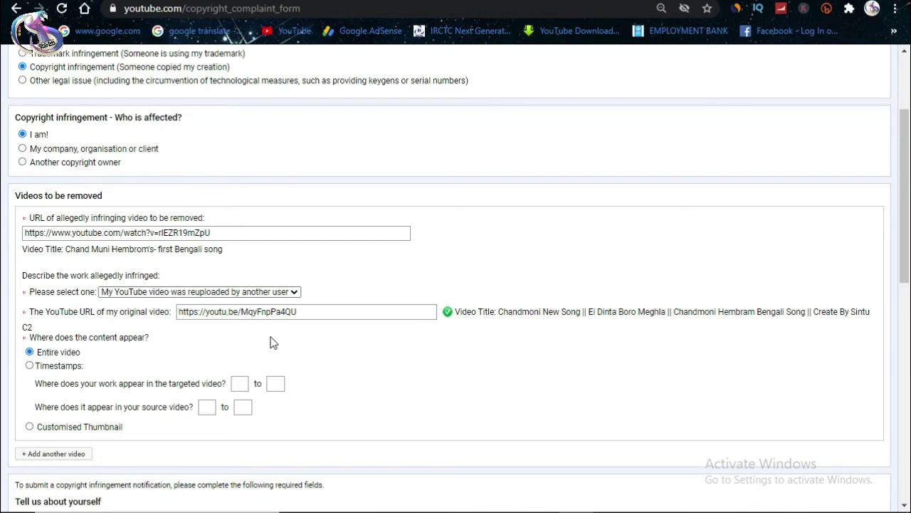
scroll(271, 342, down, 3)
scroll(229, 295, down, 3)
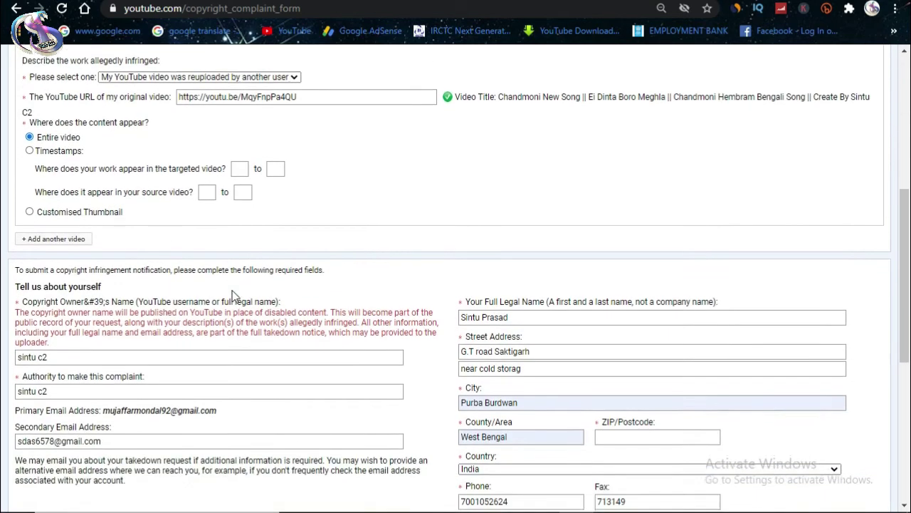
scroll(57, 288, up, 4)
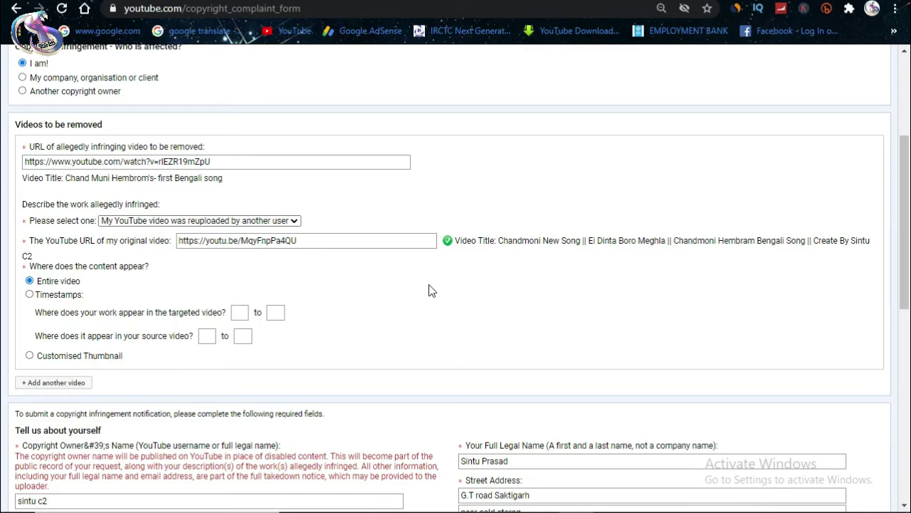
scroll(430, 291, down, 4)
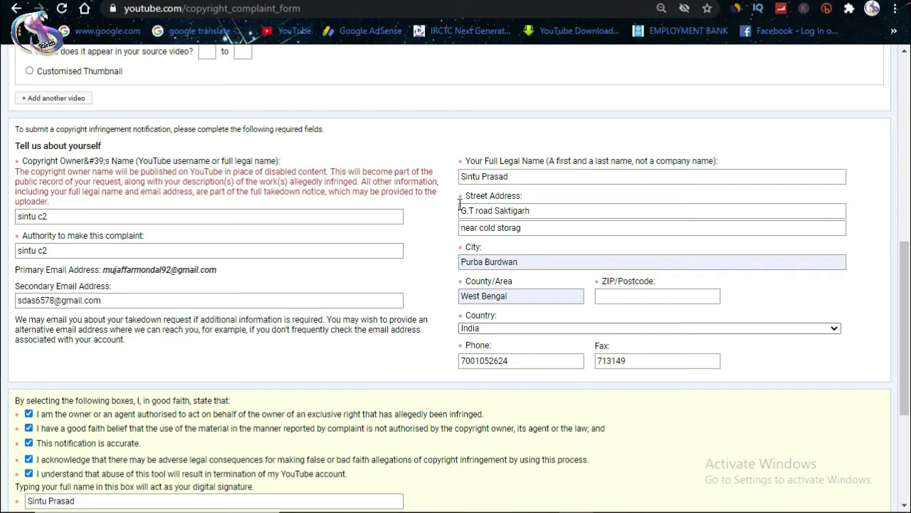
Step: Pass the fire-hydrant reCAPTCHA and submit the complaint, which flags the empty ZIP/Postcode
scroll(462, 328, down, 3)
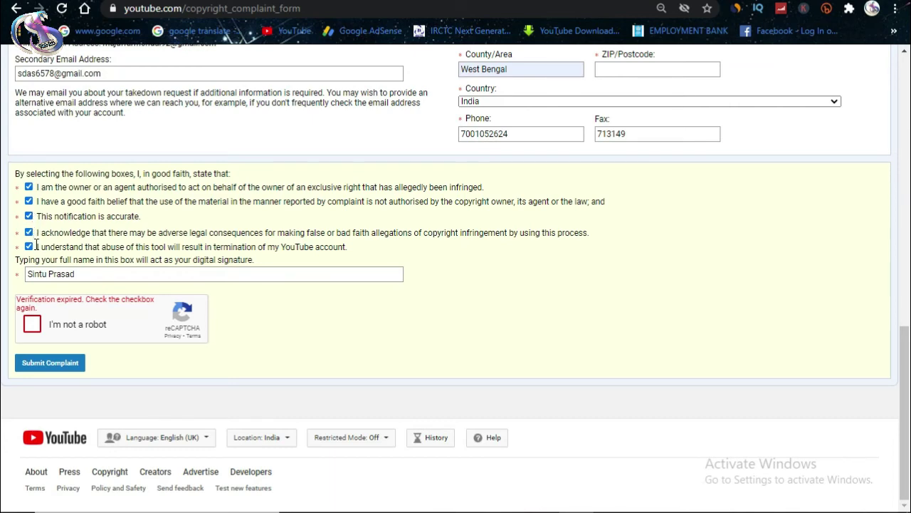
click(31, 326)
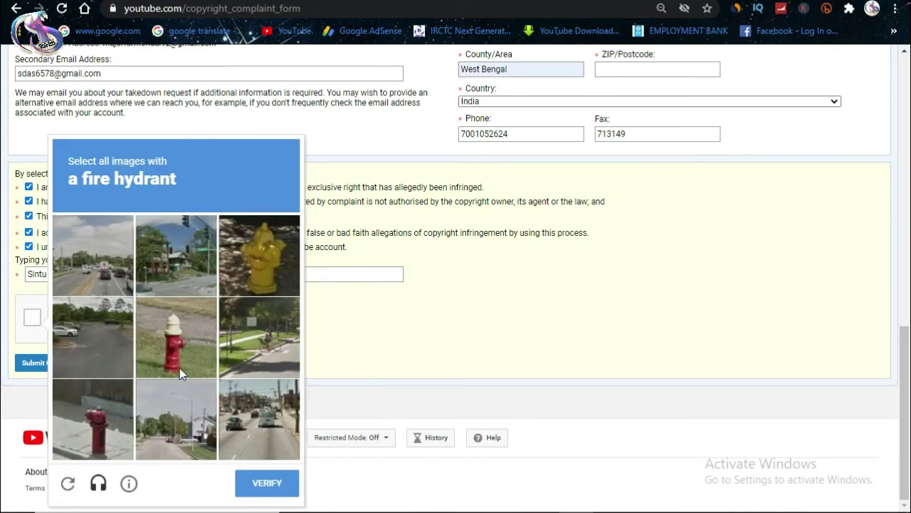
click(179, 358)
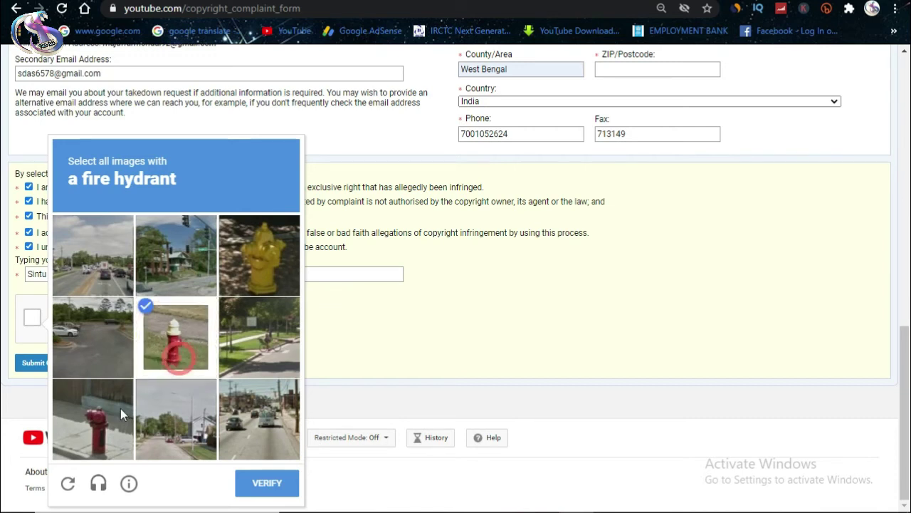
click(100, 424)
click(267, 484)
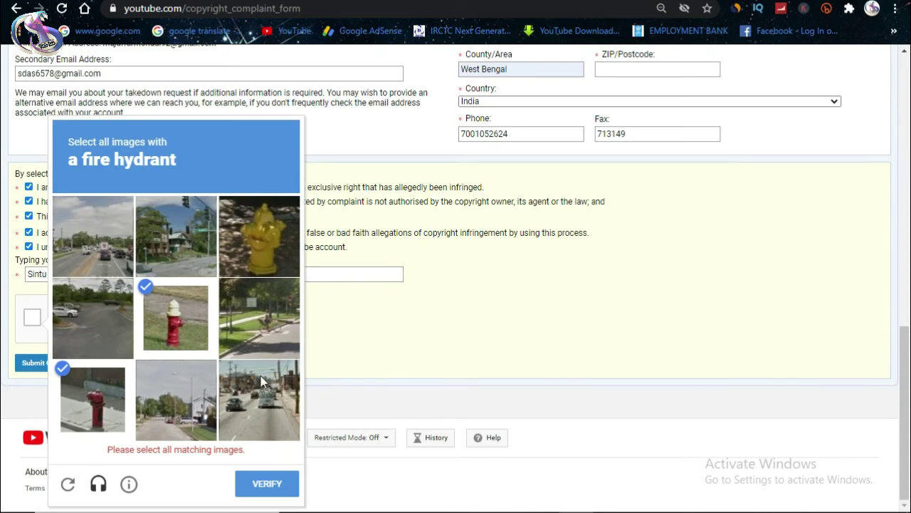
click(267, 245)
click(268, 485)
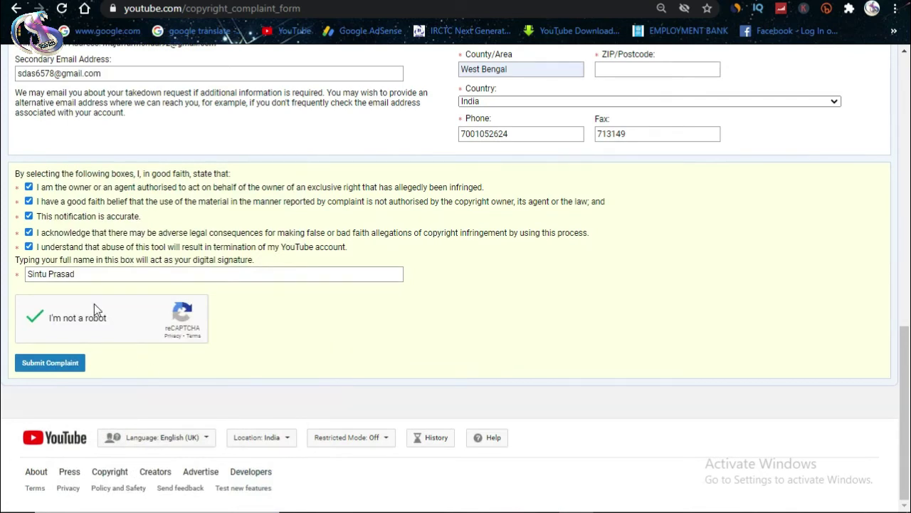
click(48, 364)
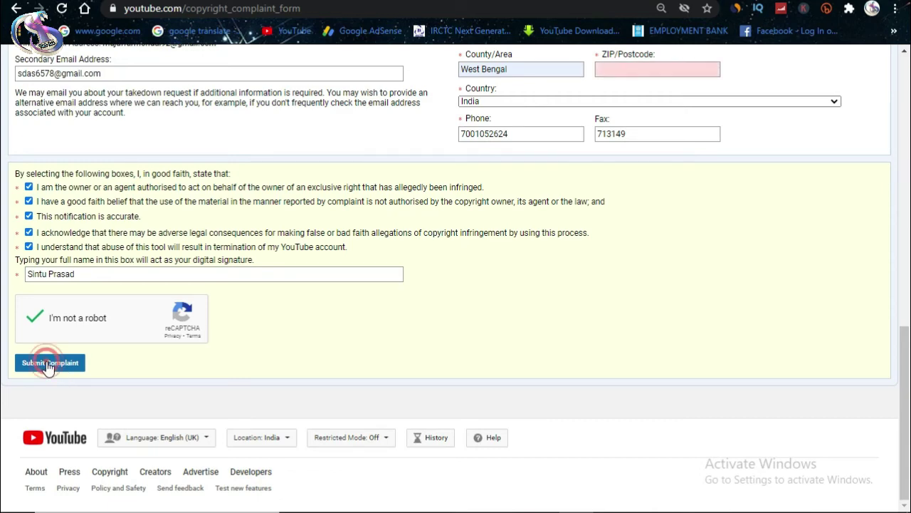
scroll(574, 304, up, 2)
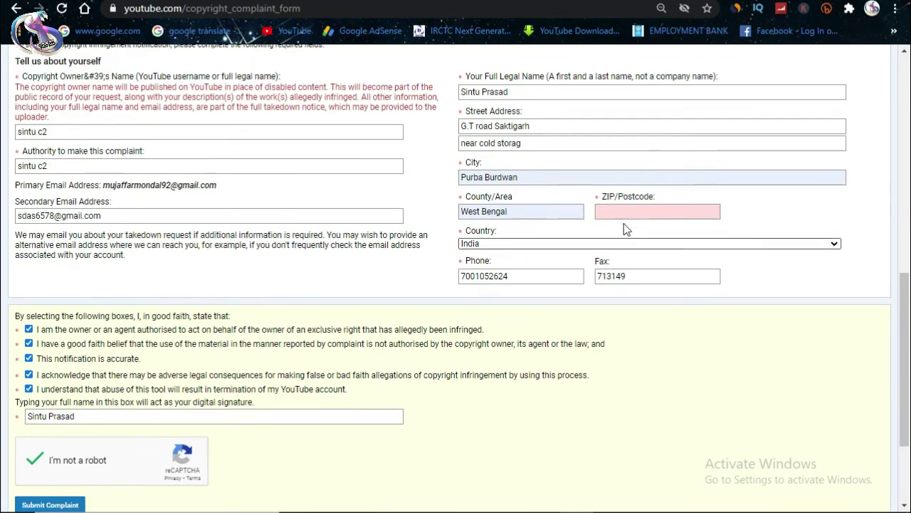
Step: Move the postcode from the Fax field into ZIP/Postcode and submit the complaint again
click(621, 210)
click(650, 333)
double_click(638, 277)
key(ctrl+c)
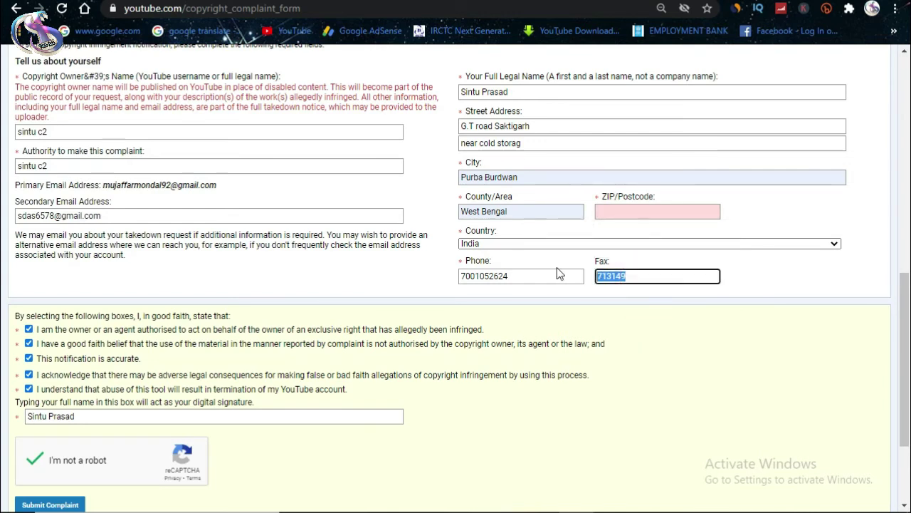
key(BackSpace)
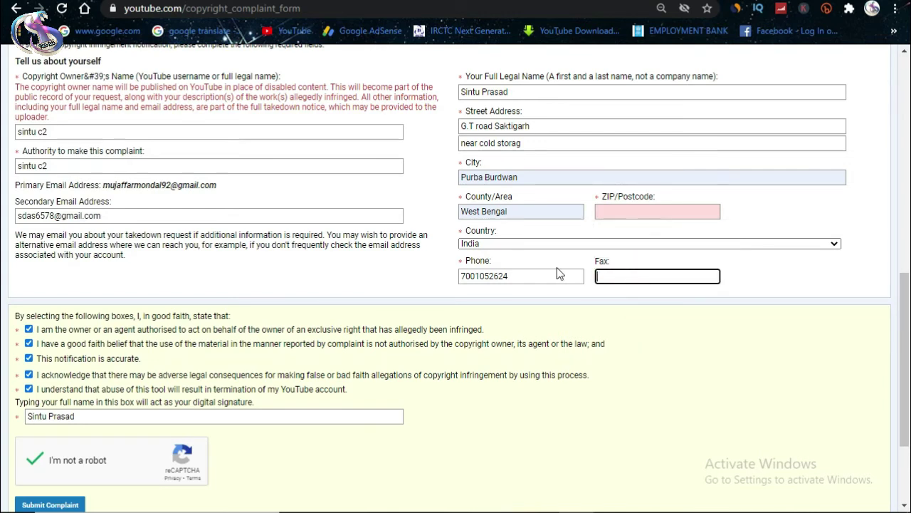
click(631, 208)
key(ctrl+v)
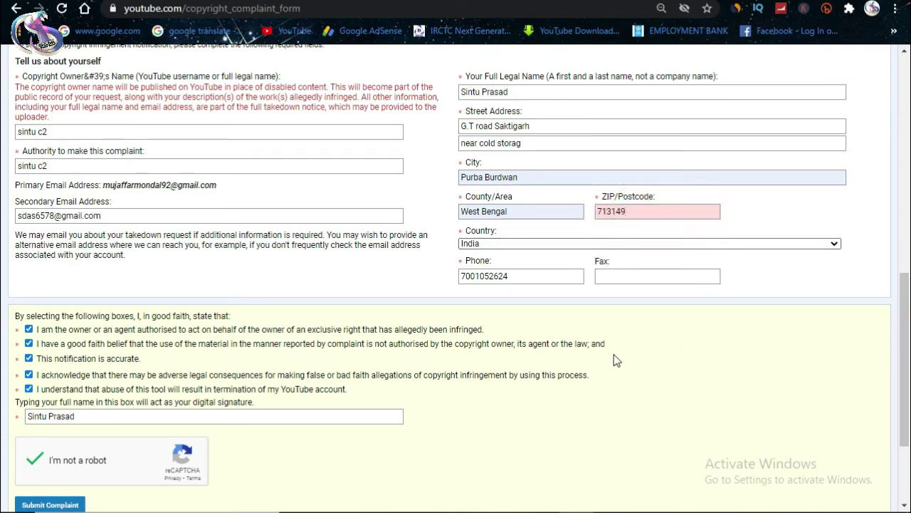
scroll(575, 310, up, 1)
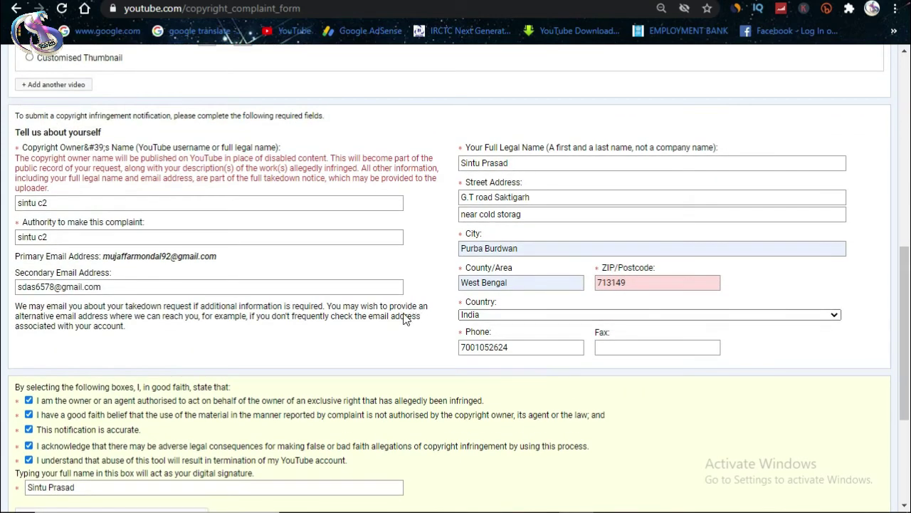
scroll(406, 316, down, 3)
scroll(403, 320, up, 3)
scroll(220, 368, down, 2)
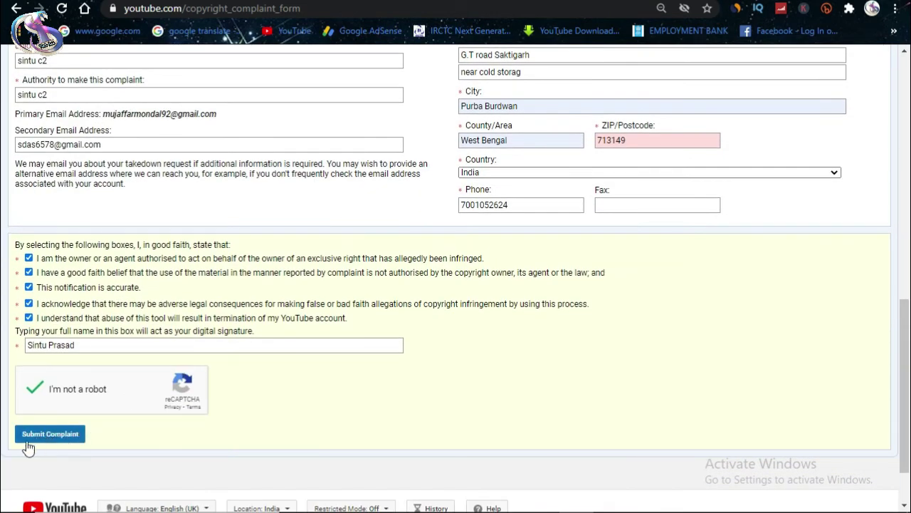
click(55, 439)
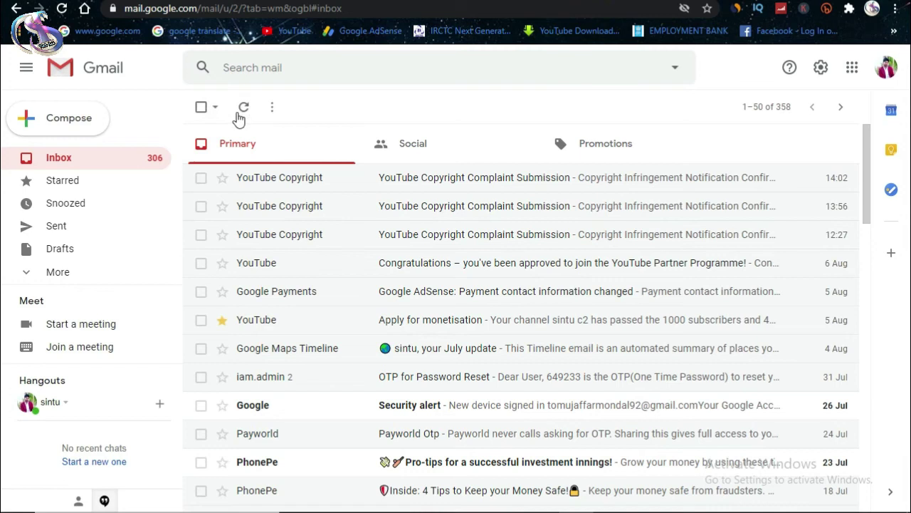
Step: Refresh the Gmail inbox and open the newest YouTube Copyright Complaint Submission email
click(244, 108)
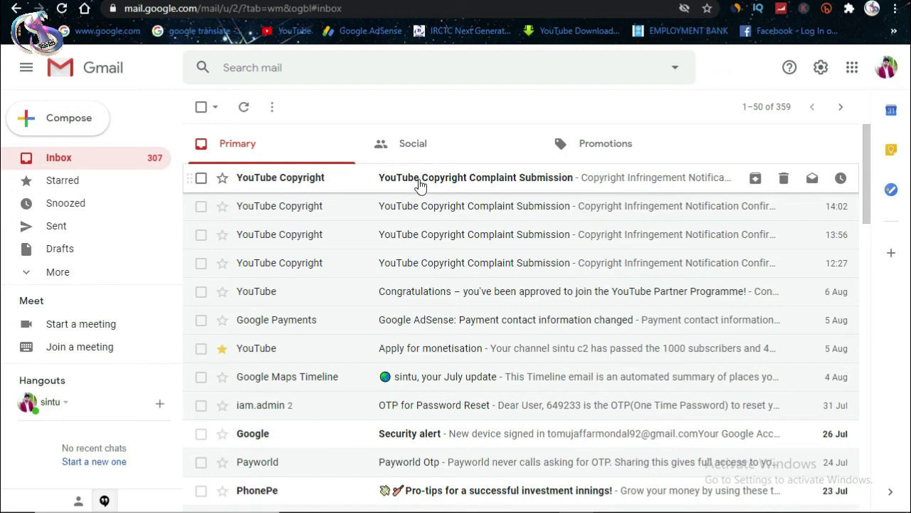
click(419, 183)
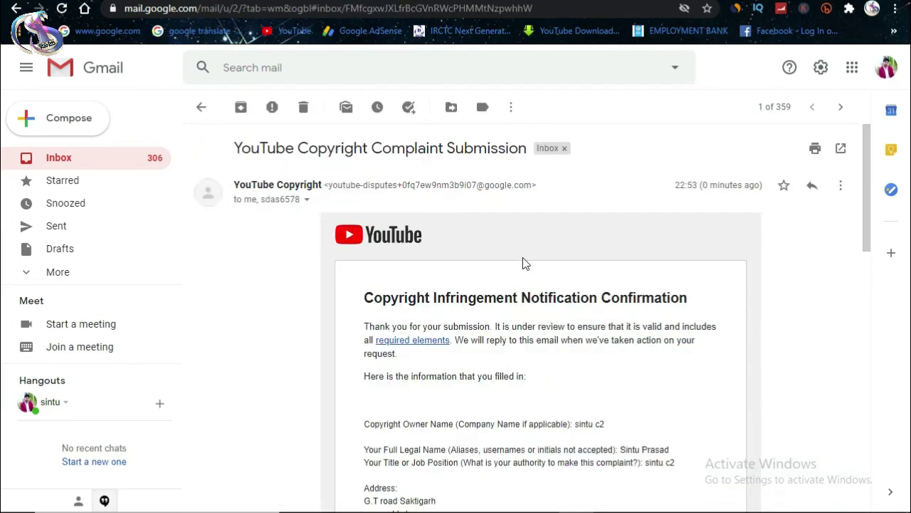
scroll(524, 262, down, 2)
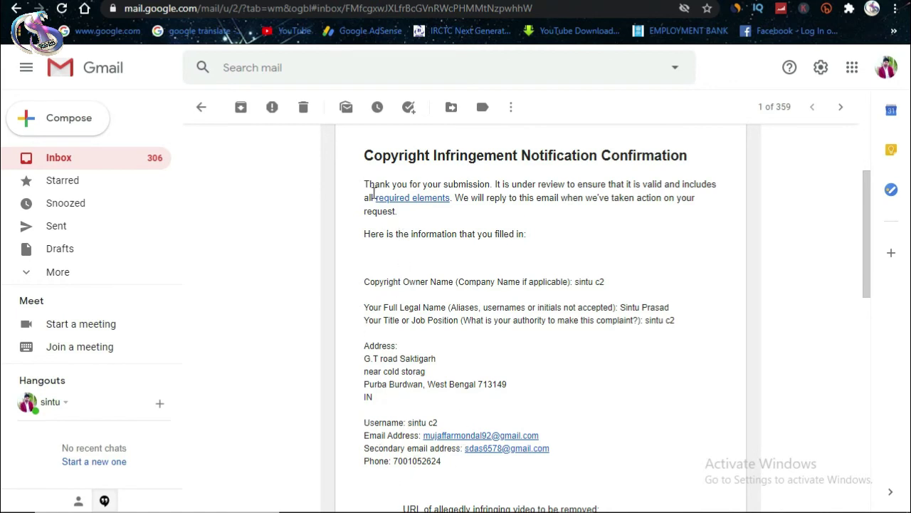
scroll(381, 254, up, 1)
scroll(334, 246, up, 1)
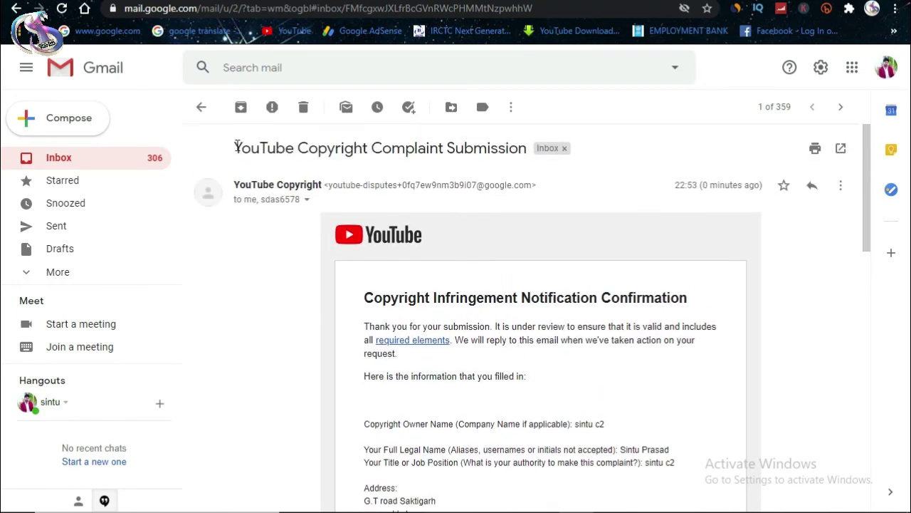
Step: Check the email's subject, sender details and sent time, then read down to Reply/Forward
drag(529, 155, 236, 153)
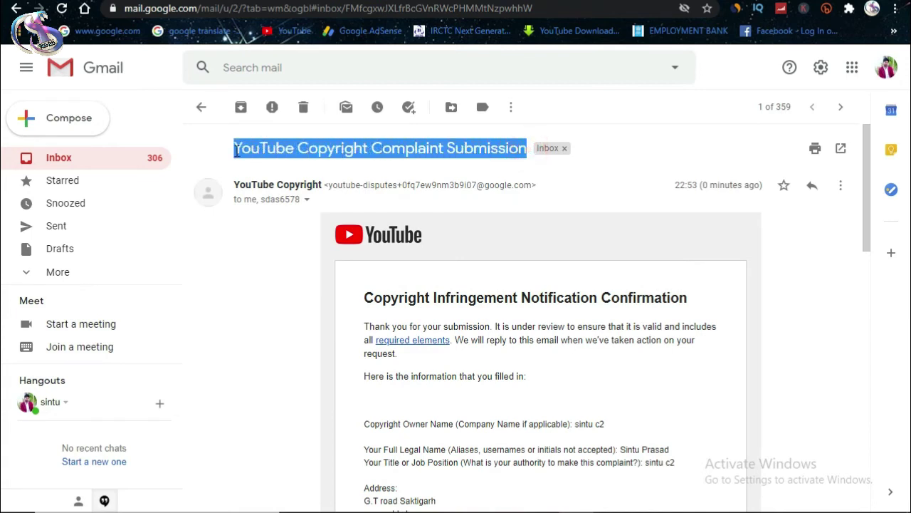
click(288, 251)
click(307, 199)
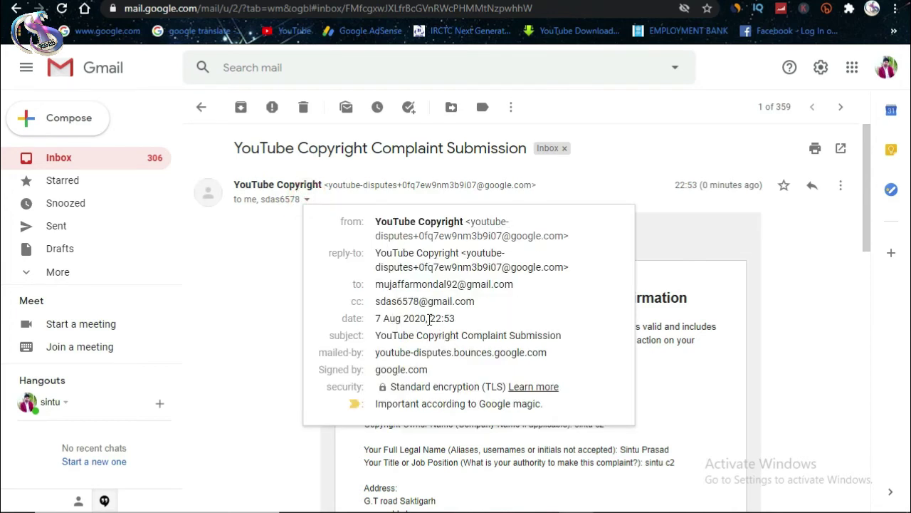
drag(430, 319, 456, 319)
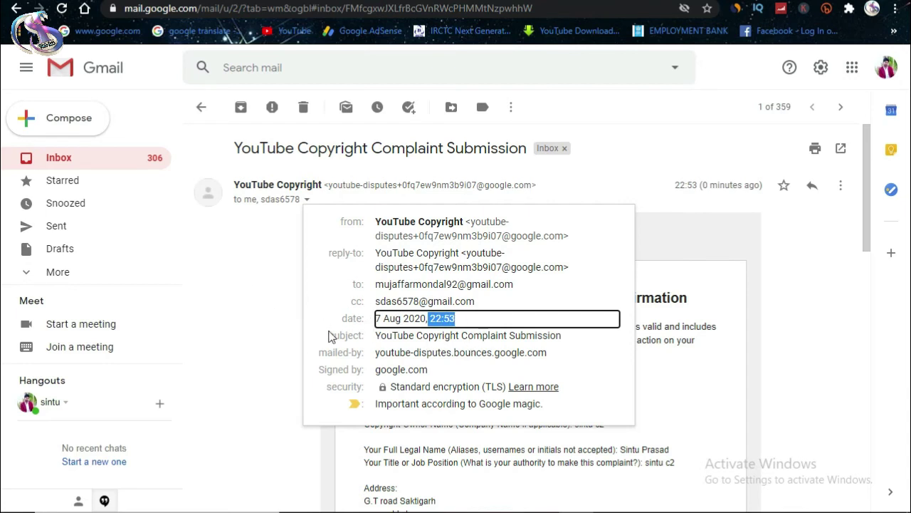
click(237, 279)
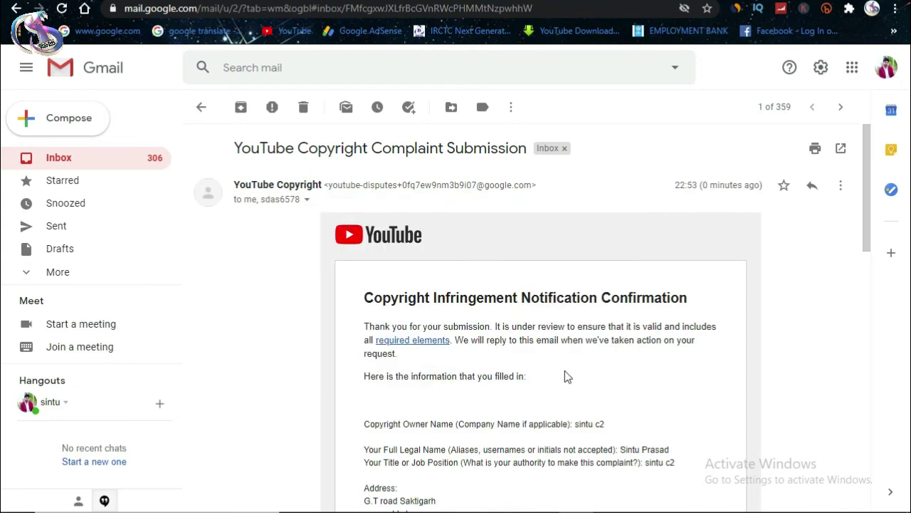
scroll(565, 374, down, 3)
scroll(564, 373, down, 10)
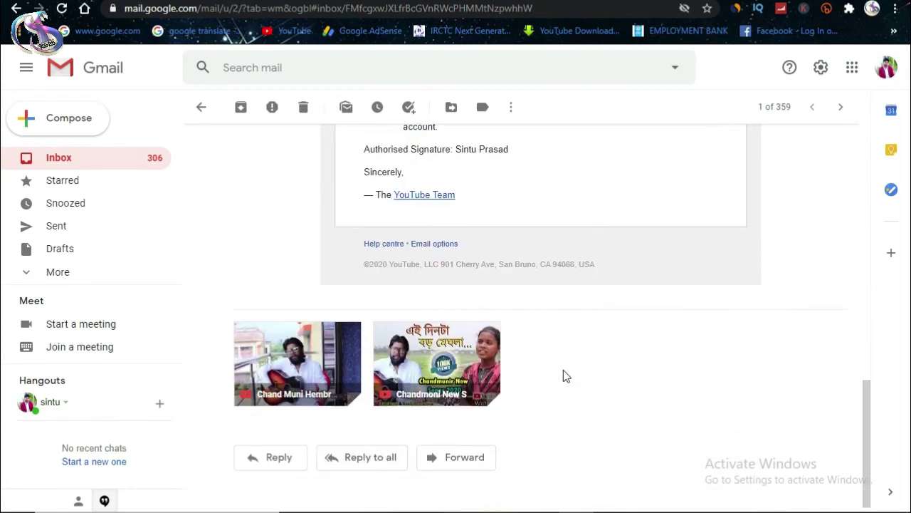
Step: Scroll through the confirmation email to recheck the submitted complaint details and reported URL
scroll(563, 369, up, 15)
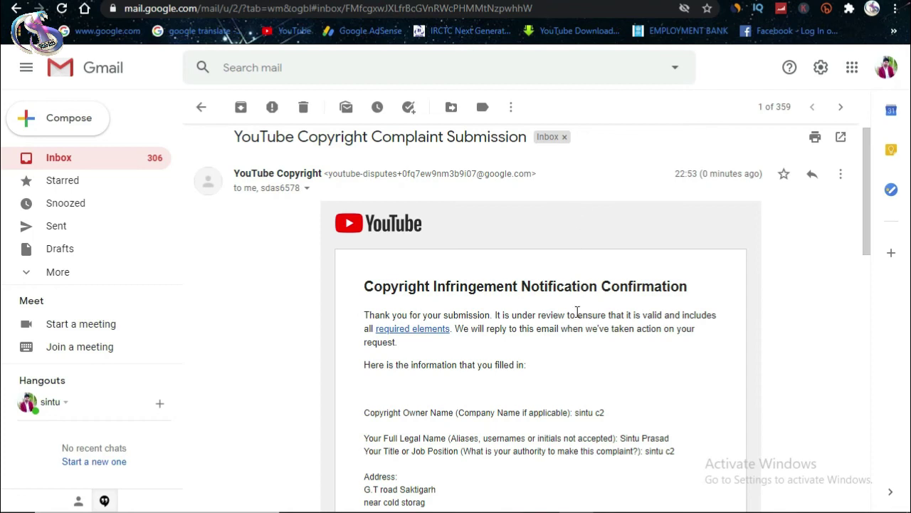
scroll(553, 352, down, 3)
scroll(546, 353, up, 2)
scroll(546, 353, down, 1)
scroll(546, 353, down, 1)
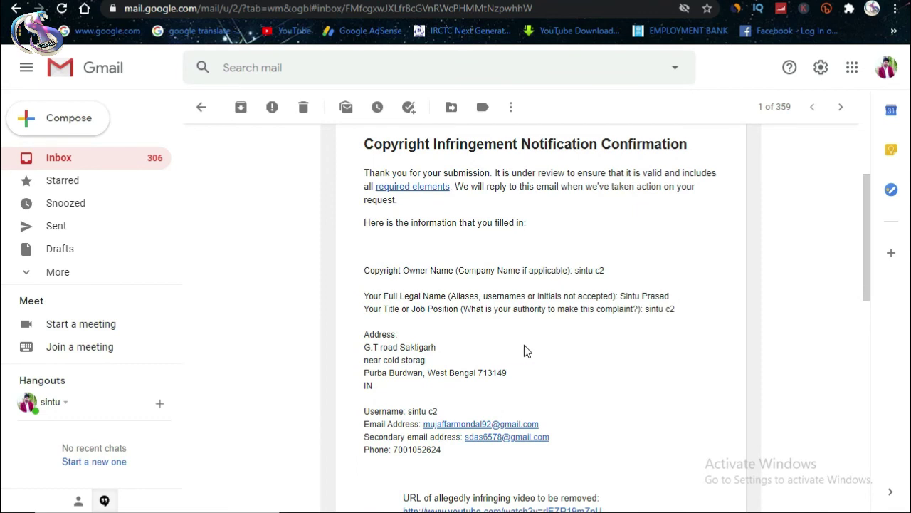
scroll(524, 348, up, 2)
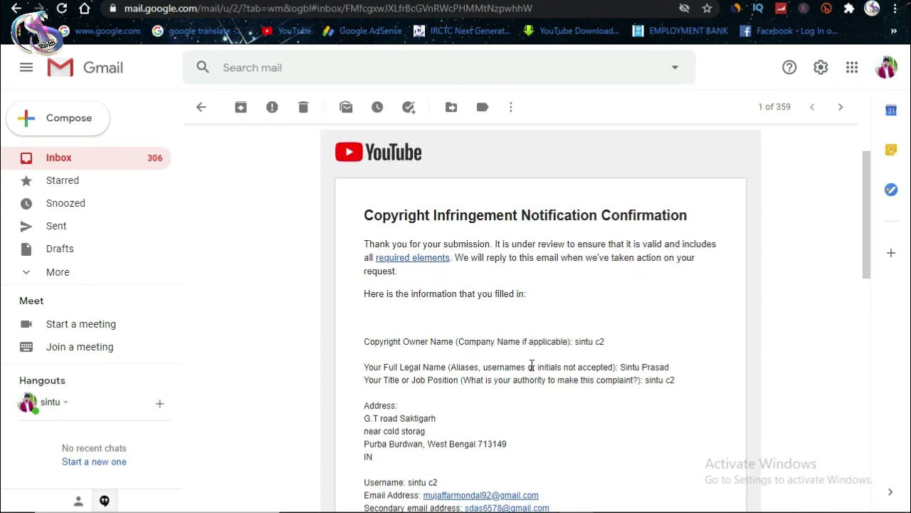
scroll(562, 407, down, 2)
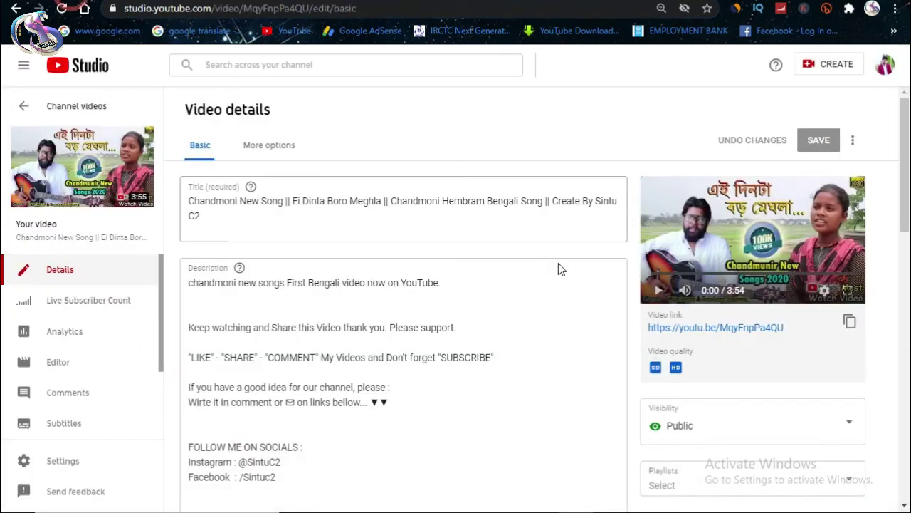
Step: Return to the Chandmoni New Song video's Studio details page, then go to the Channel dashboard
click(15, 9)
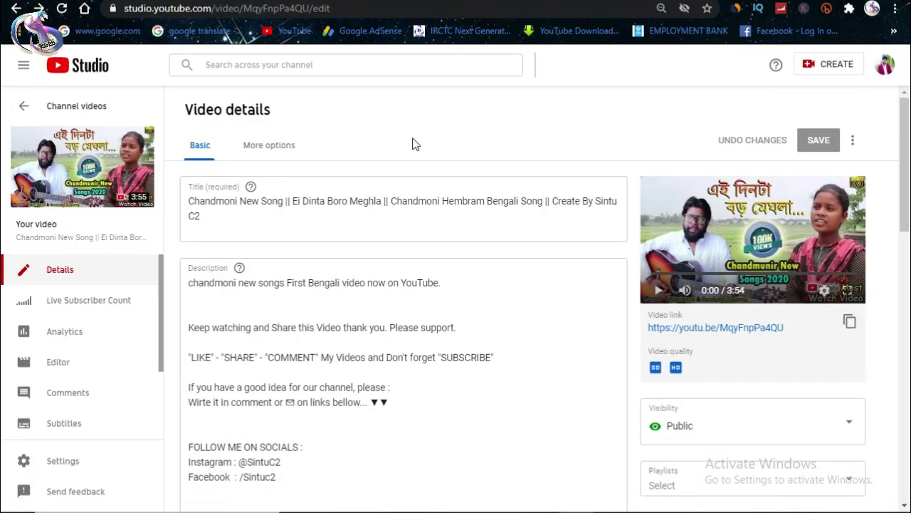
scroll(85, 417, down, 3)
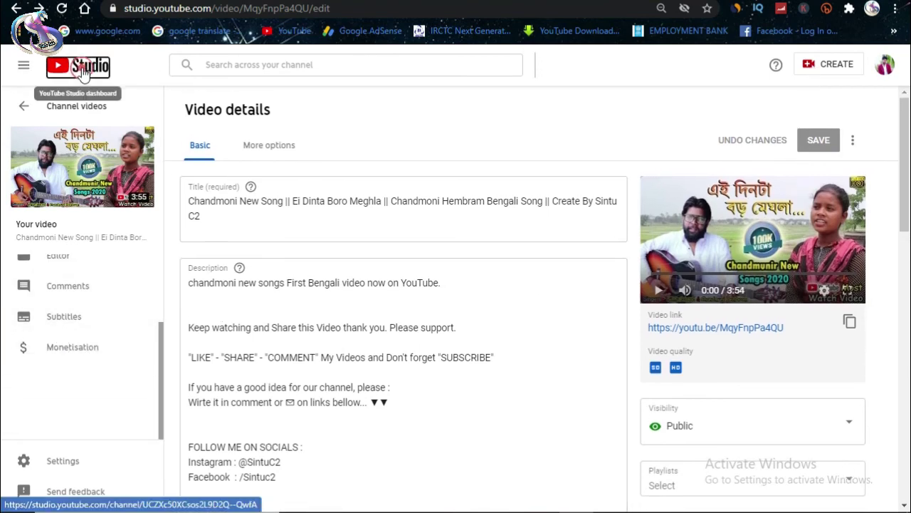
click(78, 71)
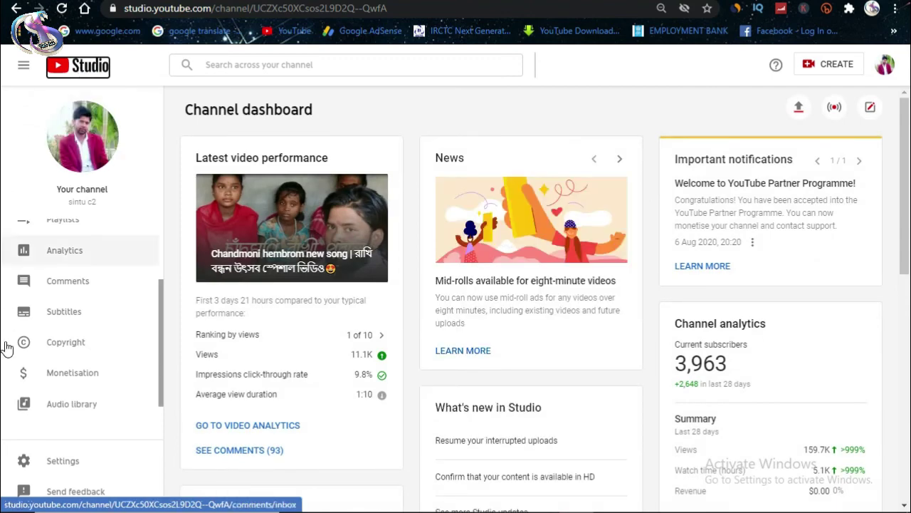
Step: Preview the removal request form for the July 29, 2020 copyright match, then close it unsent
click(66, 342)
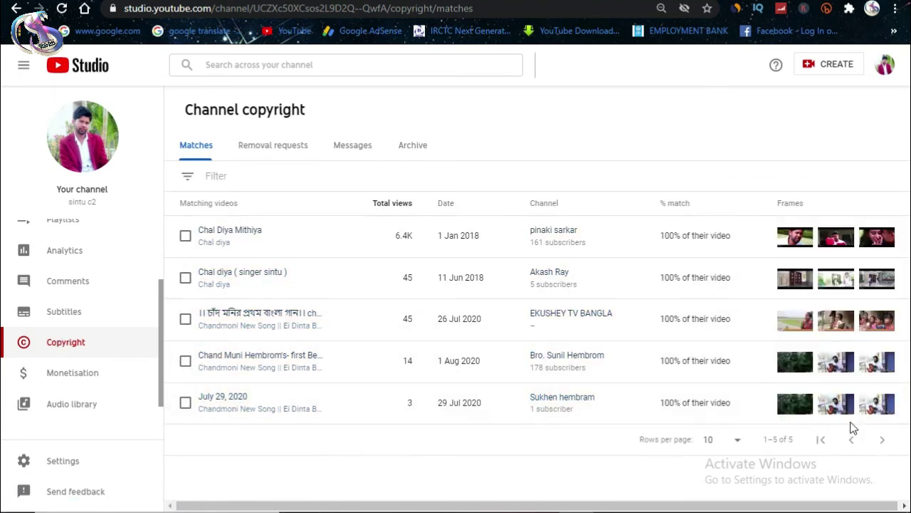
mouse_move(850, 407)
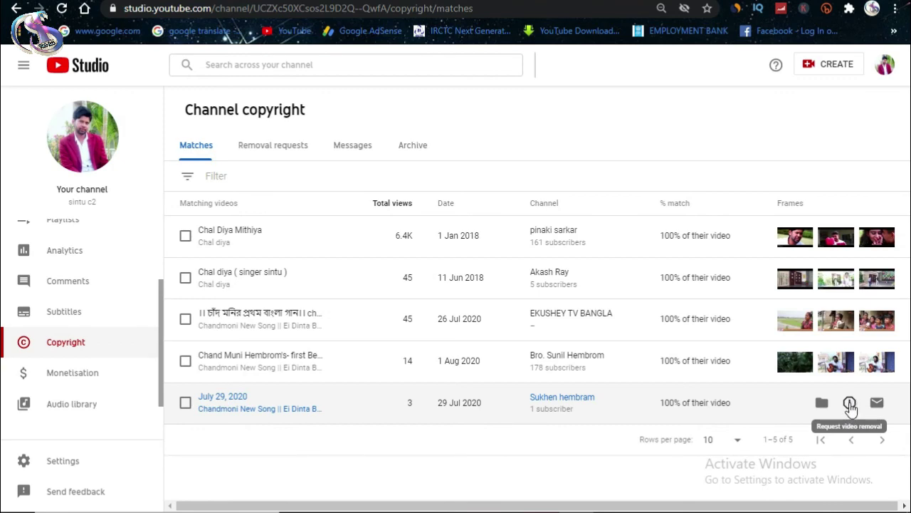
click(850, 404)
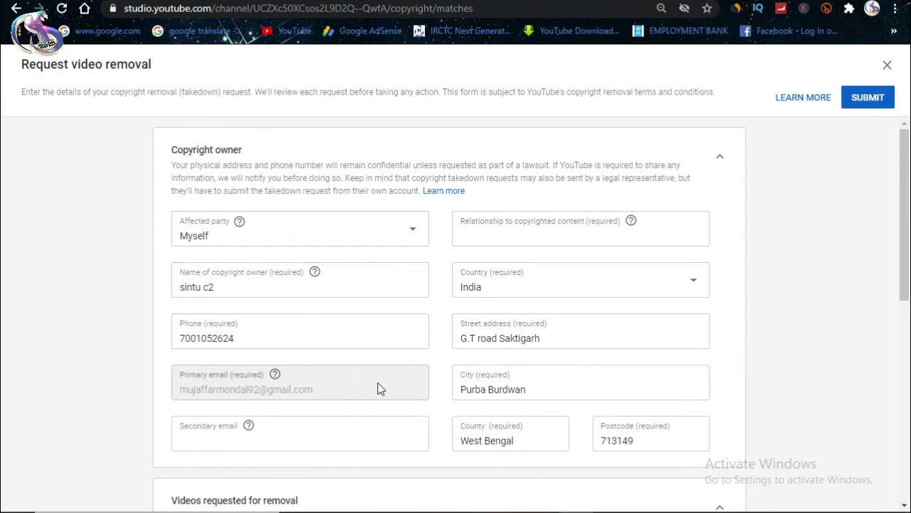
scroll(490, 363, down, 2)
scroll(452, 329, up, 1)
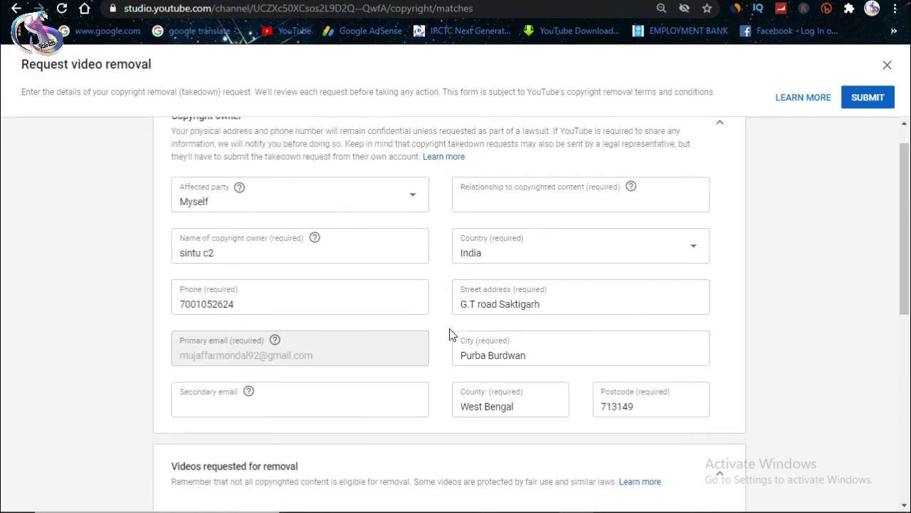
scroll(453, 328, up, 1)
click(886, 64)
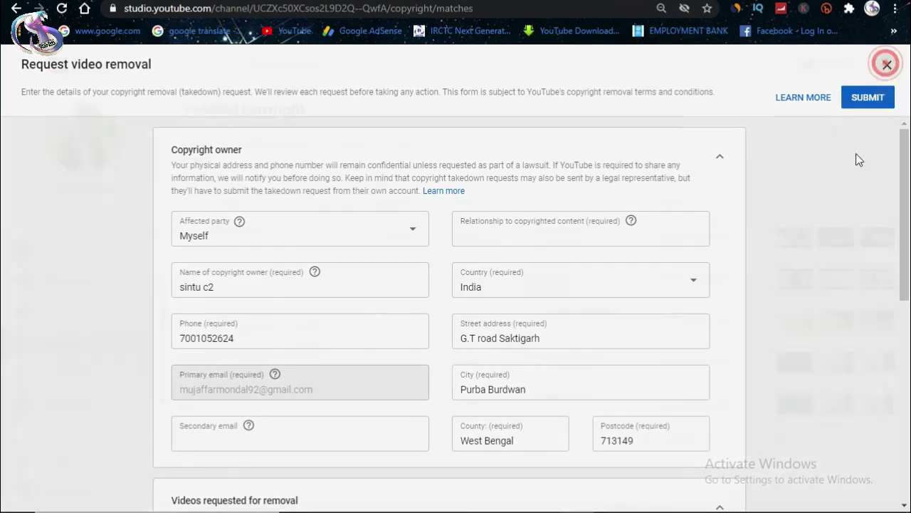
mouse_move(677, 376)
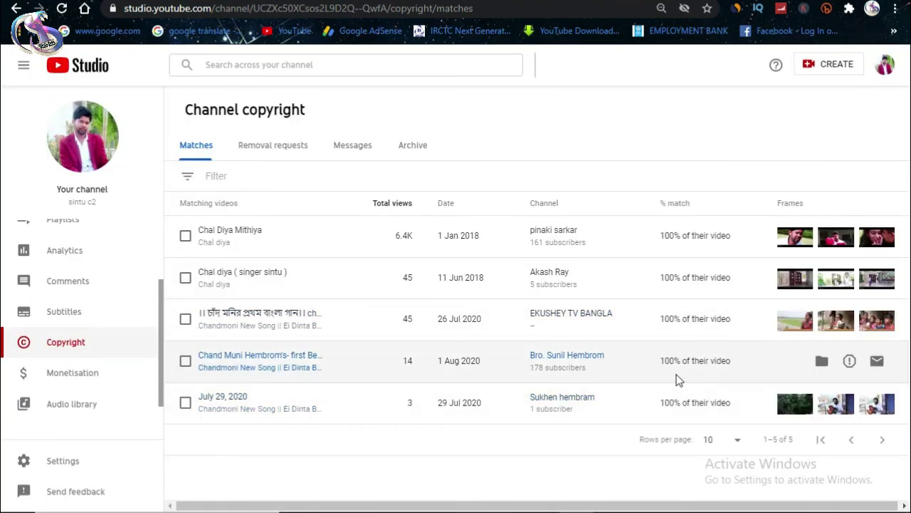
click(877, 361)
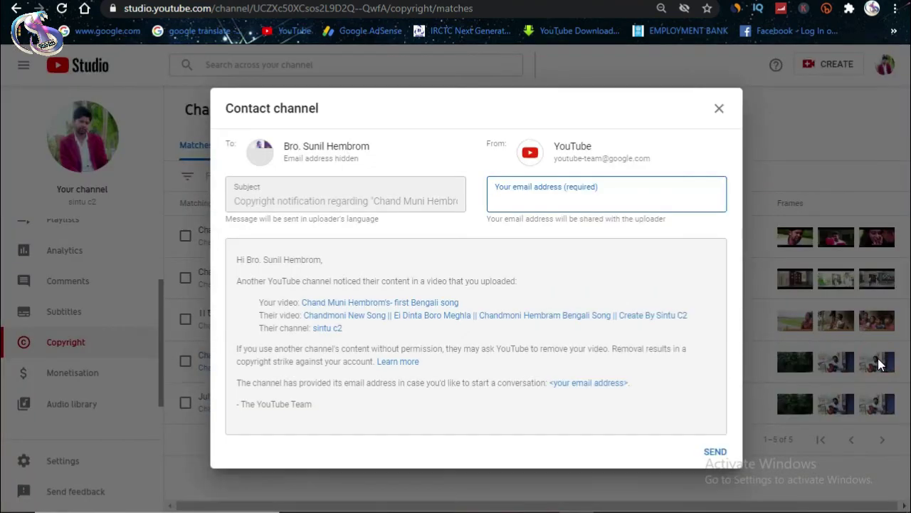
click(314, 204)
click(525, 203)
click(239, 265)
drag(238, 264, 348, 409)
click(349, 409)
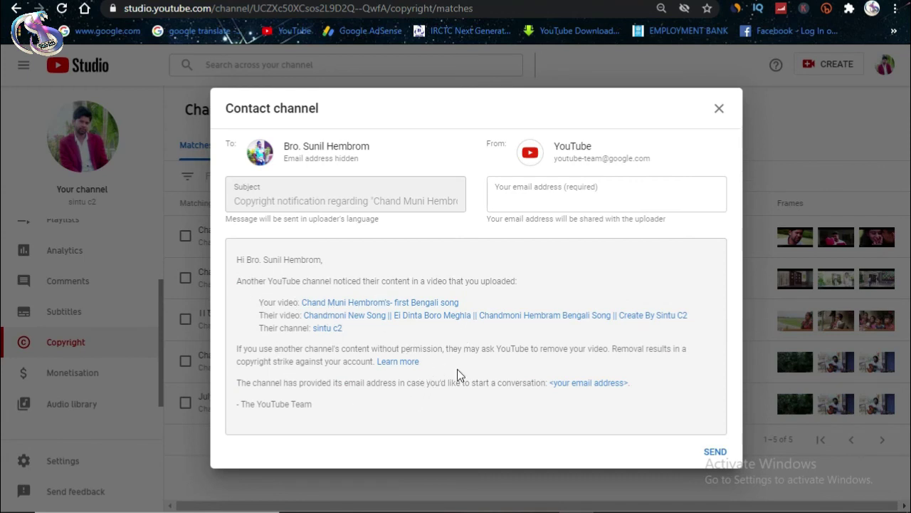
click(719, 109)
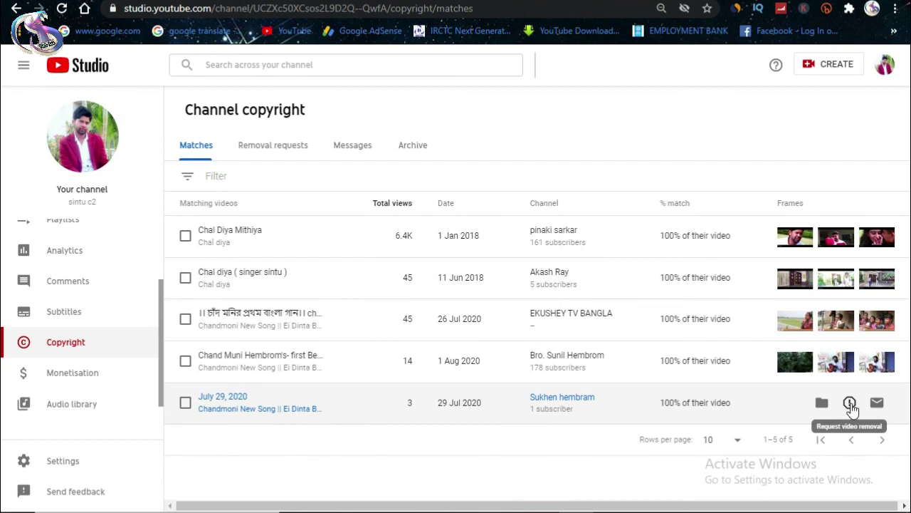
Step: Open the public YouTube channel page from the Studio dashboard's account menu
click(81, 69)
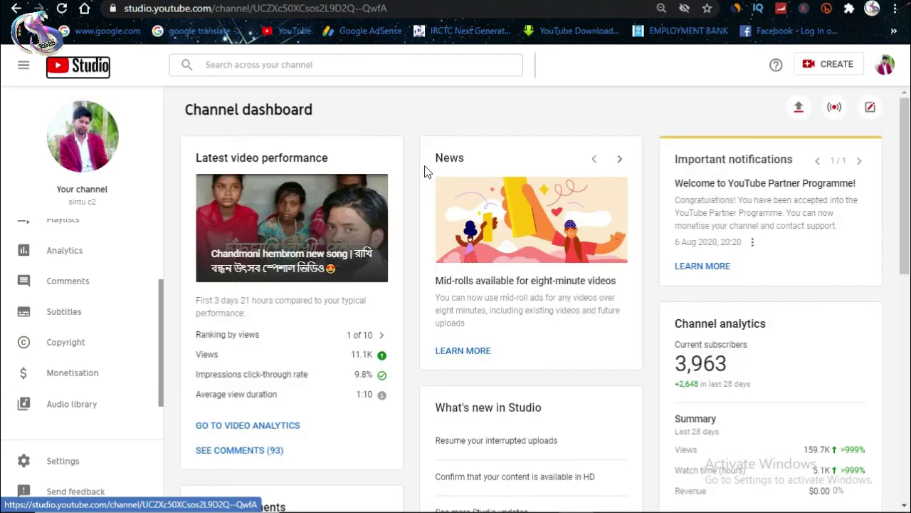
click(883, 65)
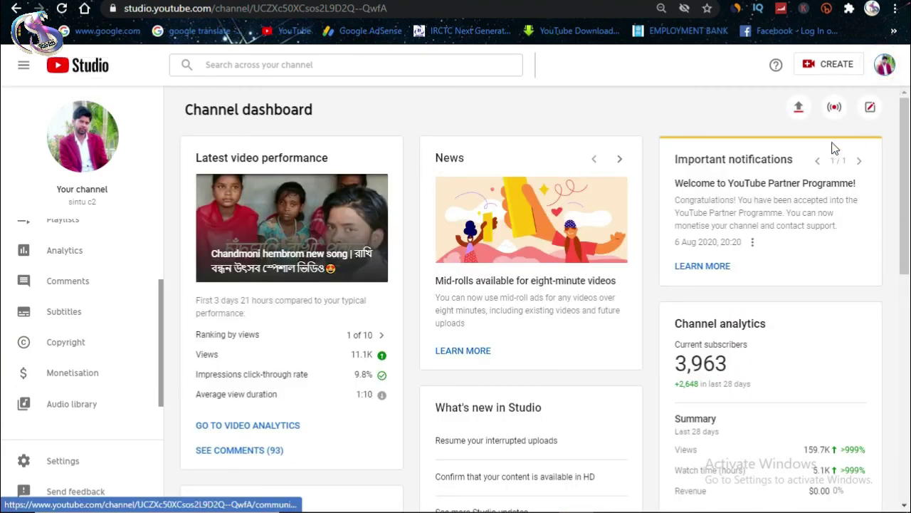
click(747, 145)
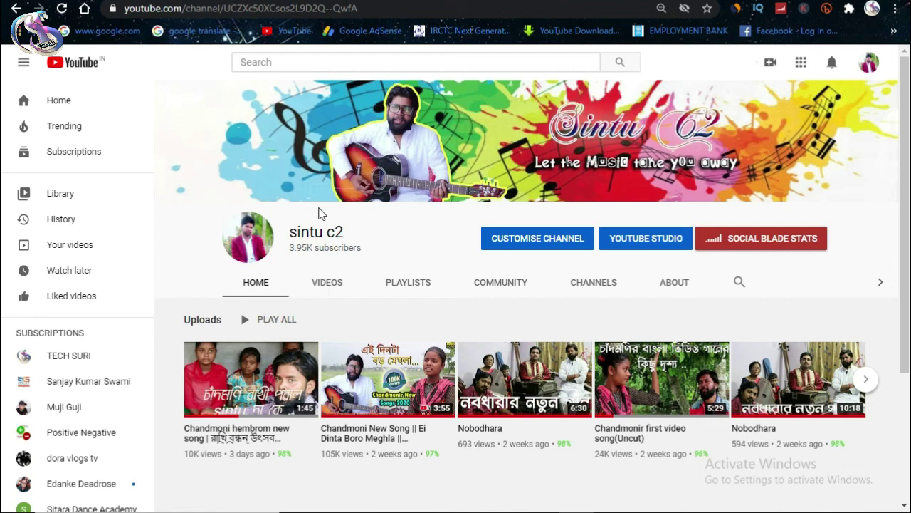
Step: Show the channel's Videos tab and browse the full grid of uploads
click(329, 284)
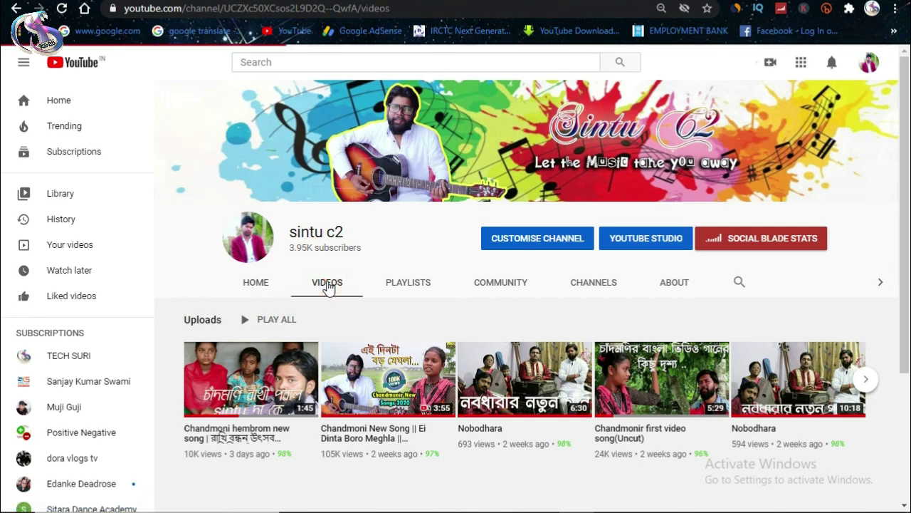
scroll(329, 285, down, 2)
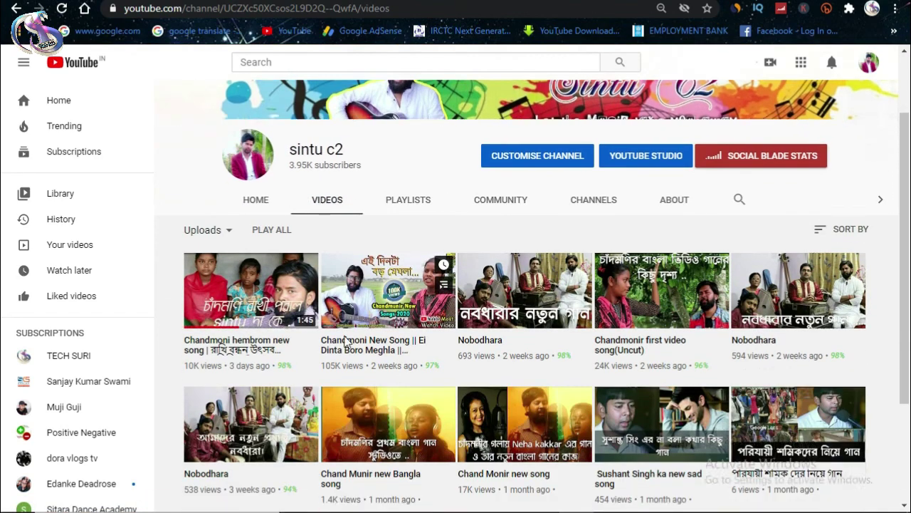
scroll(356, 382, down, 1)
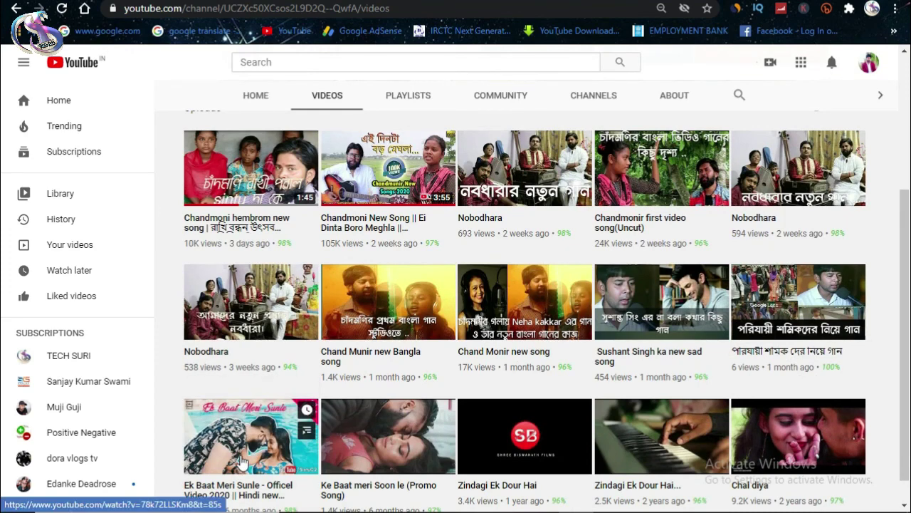
scroll(399, 349, up, 3)
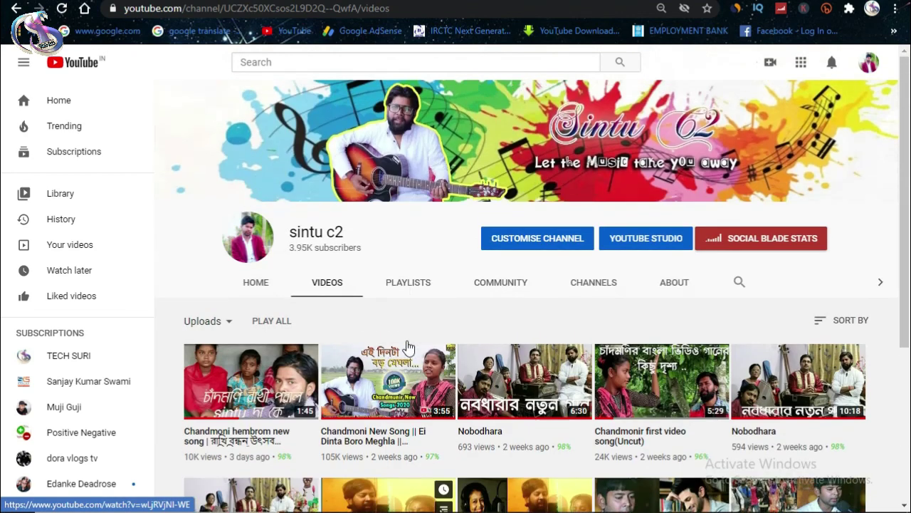